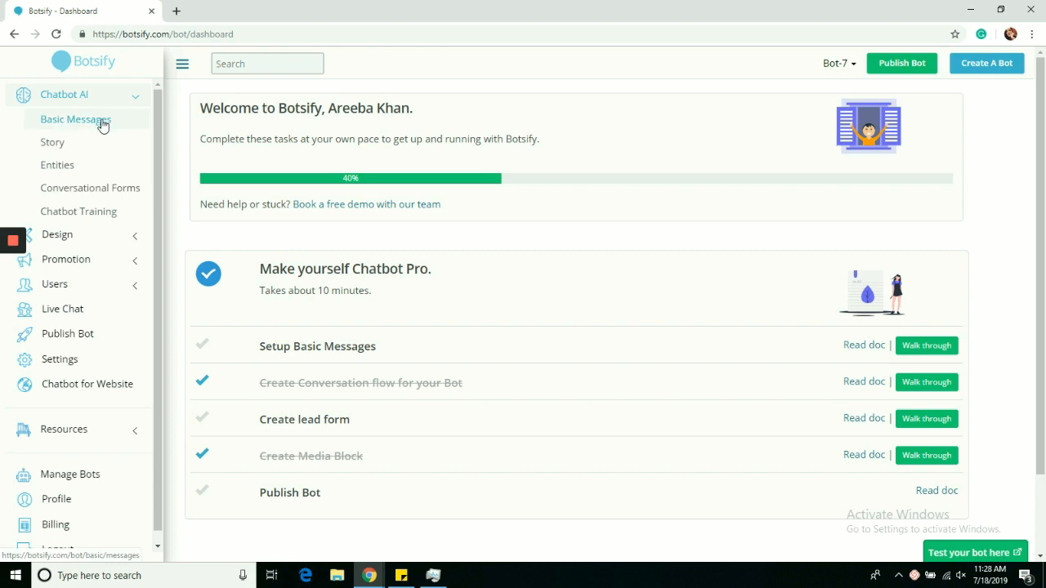
Step: Open the chatbot's basic messages at the Get Started message
{"action": "left_click", "coordinate": [102, 124]}
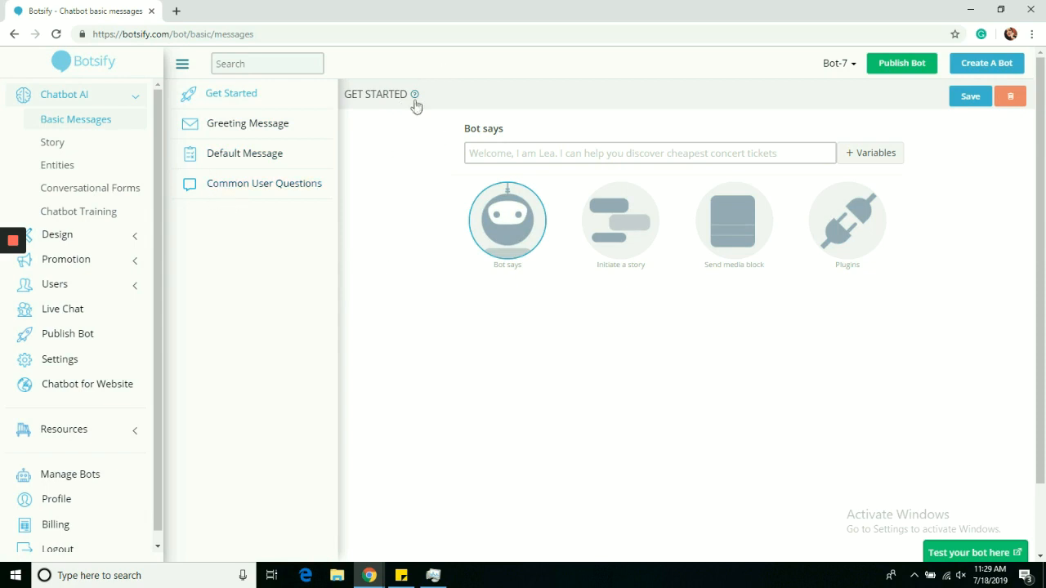
{"action": "mouse_move", "coordinate": [416, 100]}
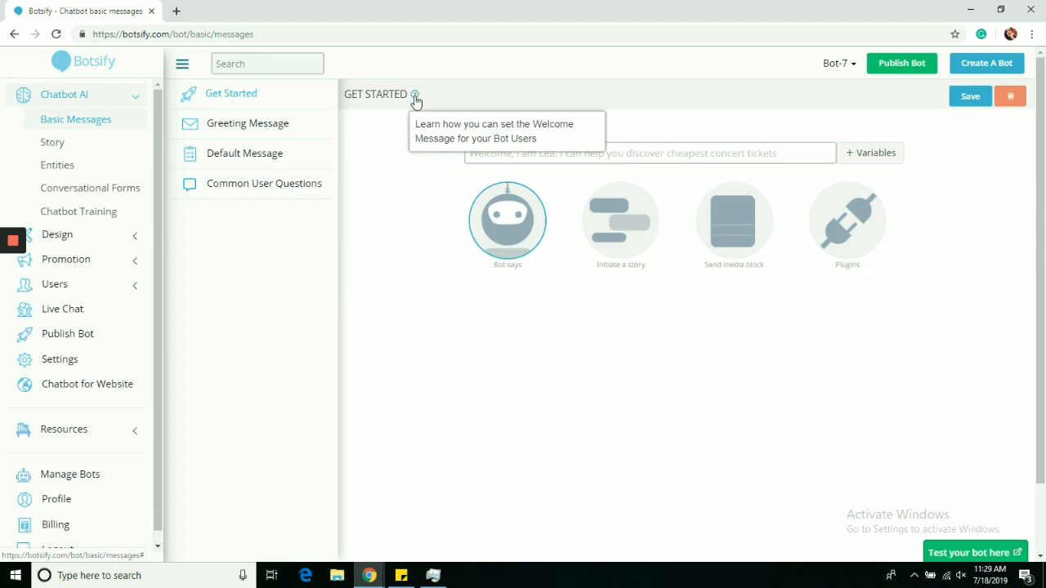
Step: Enter a Get Started bot reply beginning "Hey there want to chat"
{"action": "left_click", "coordinate": [553, 145]}
{"action": "type", "text": "H"}
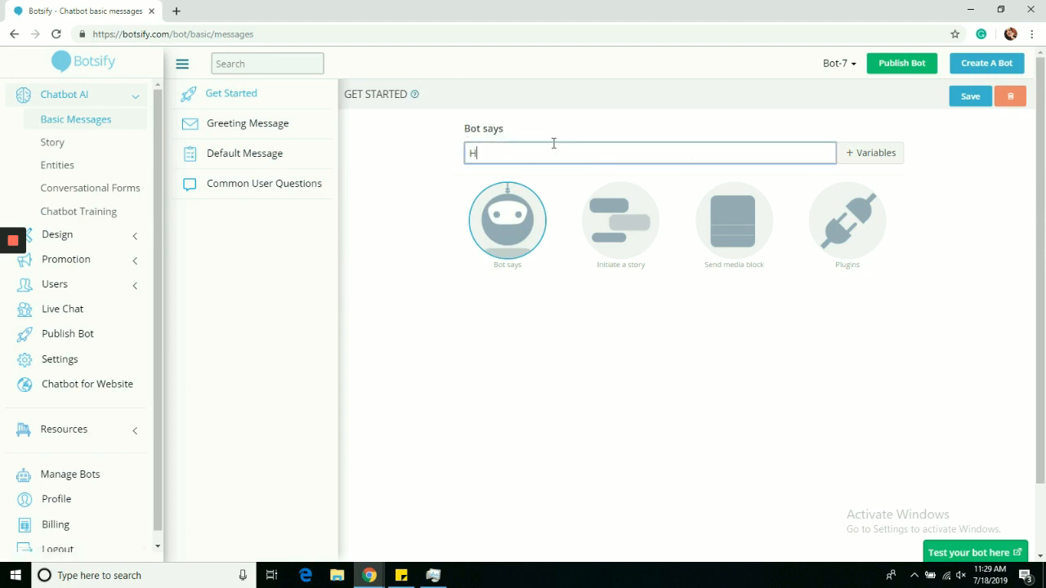
{"action": "type", "text": "ey there want to chat with me?"}
Step: Make the Get Started message initiate the "hey,hi hello" story
{"action": "left_click", "coordinate": [621, 214]}
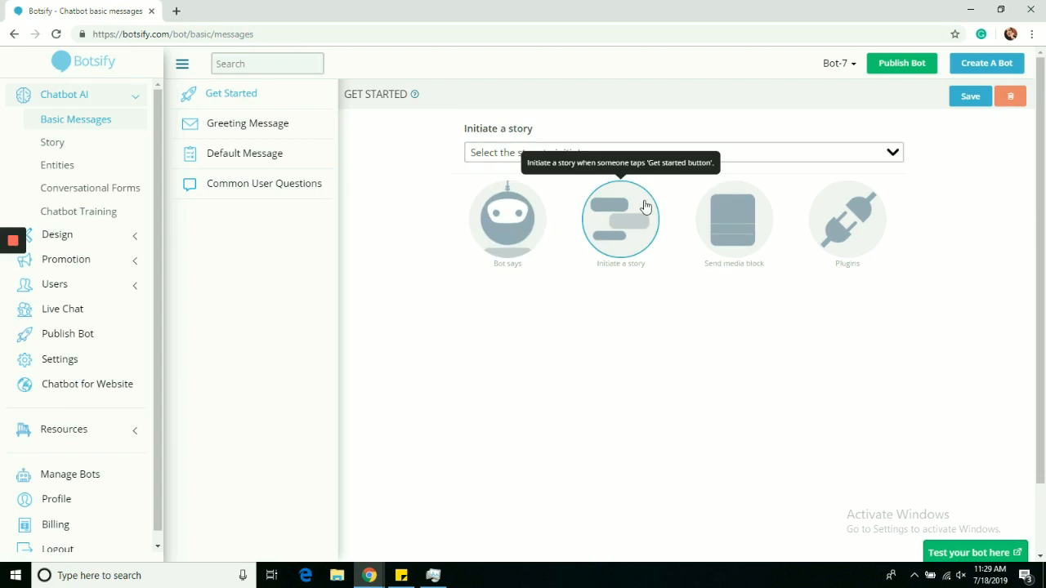
{"action": "left_click", "coordinate": [512, 152]}
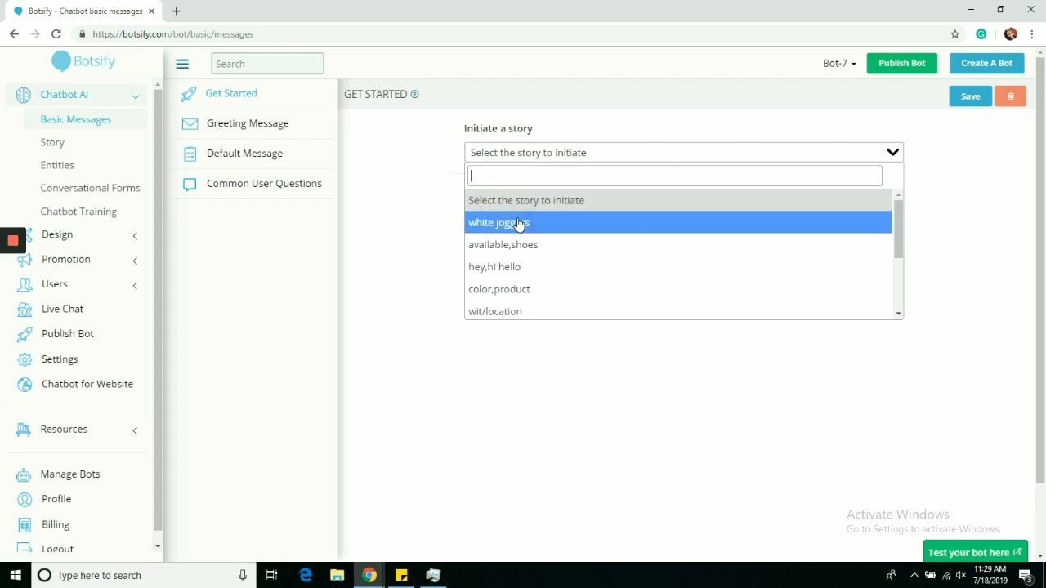
{"action": "left_click", "coordinate": [514, 268]}
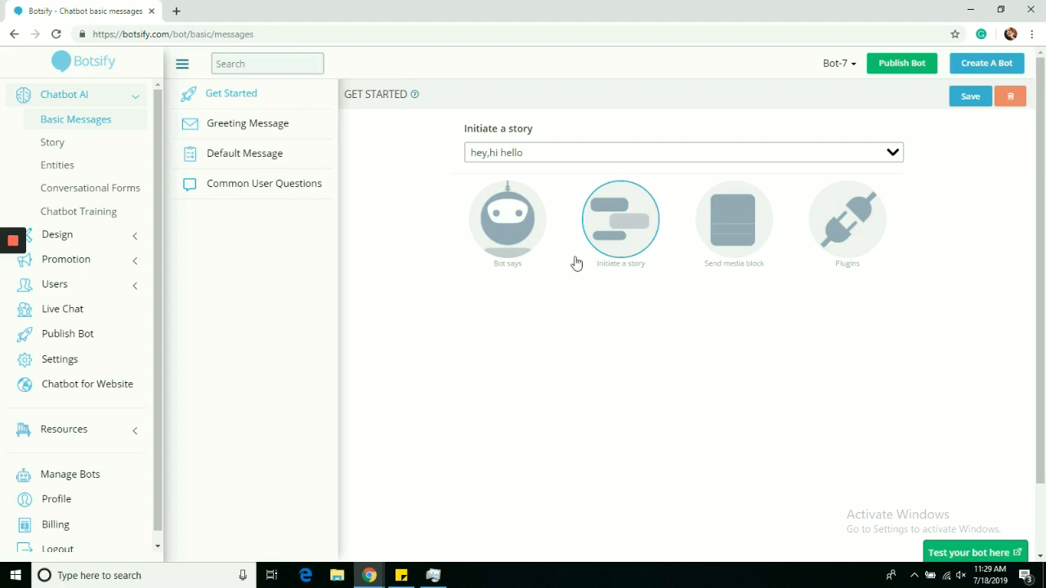
Step: Look through the media blocks and plugin integrations available for the Get Started message without selecting any
{"action": "left_click", "coordinate": [734, 214]}
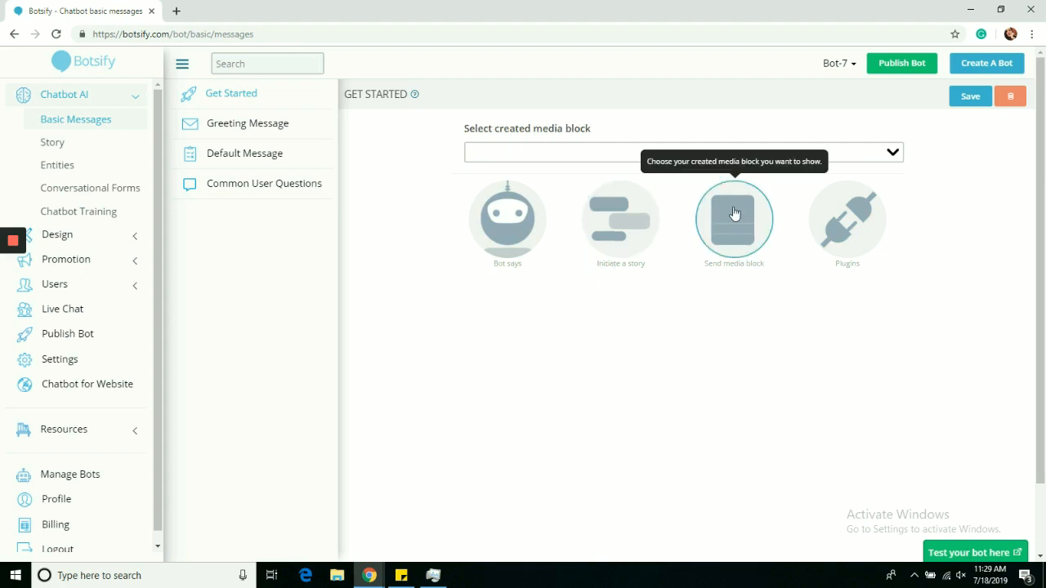
{"action": "left_click", "coordinate": [618, 160]}
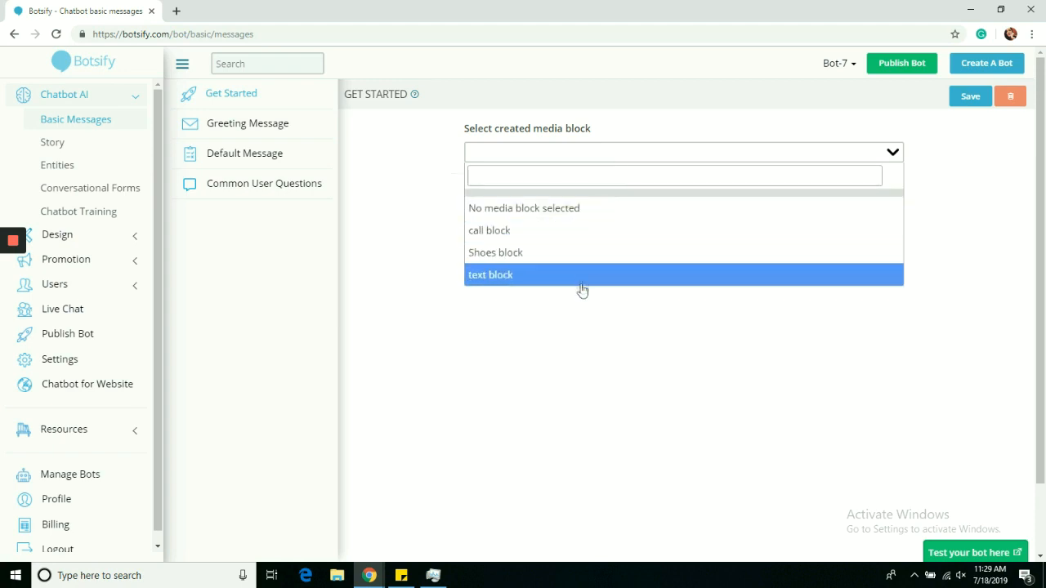
{"action": "left_click", "coordinate": [611, 376]}
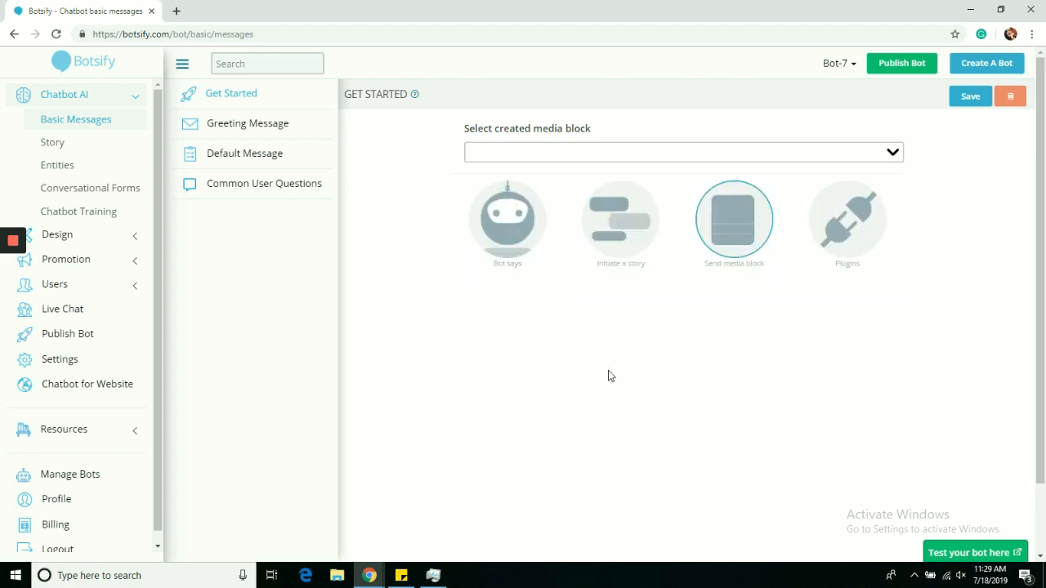
{"action": "left_click", "coordinate": [848, 226]}
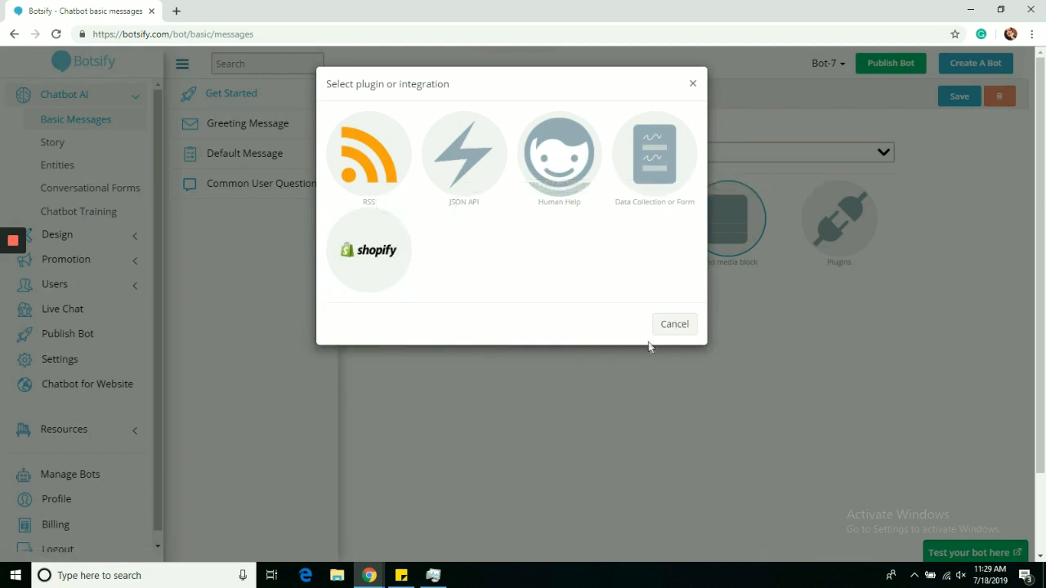
{"action": "left_click", "coordinate": [662, 325]}
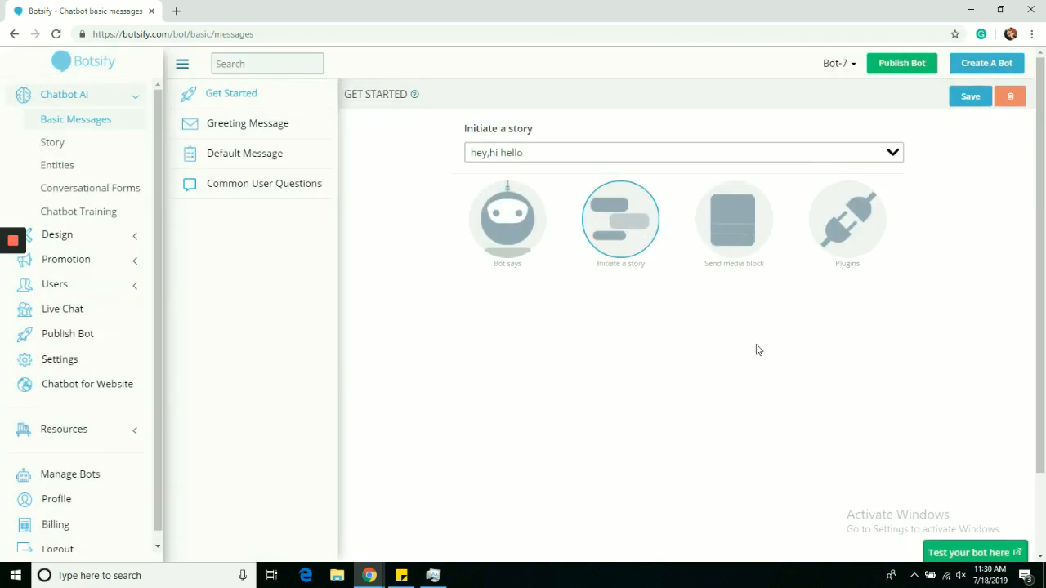
Step: Save the Get Started message and try it in the test bot, answering the offer with "Yes I want to"
{"action": "left_click", "coordinate": [981, 95]}
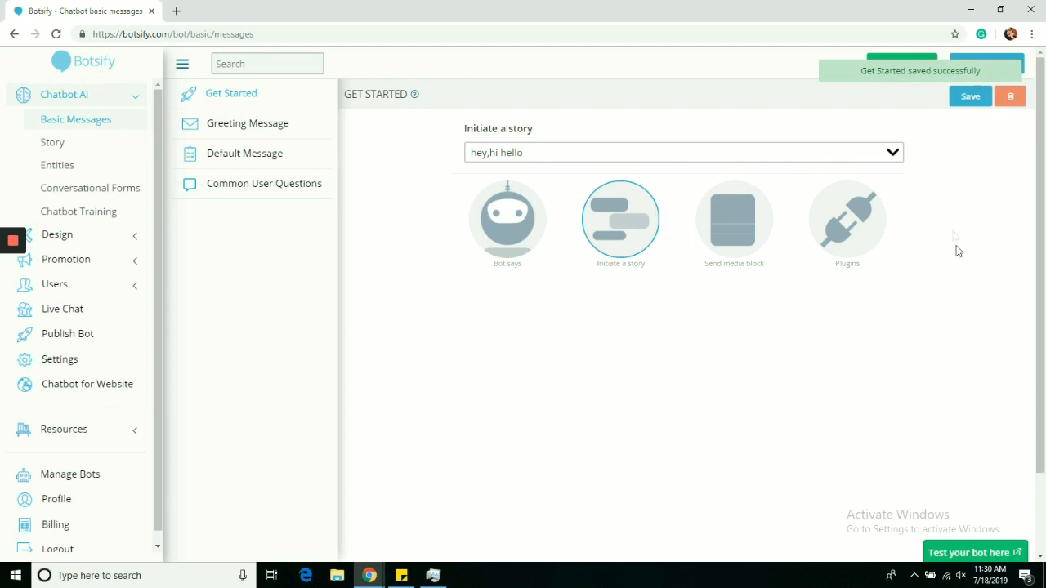
{"action": "left_click", "coordinate": [949, 552]}
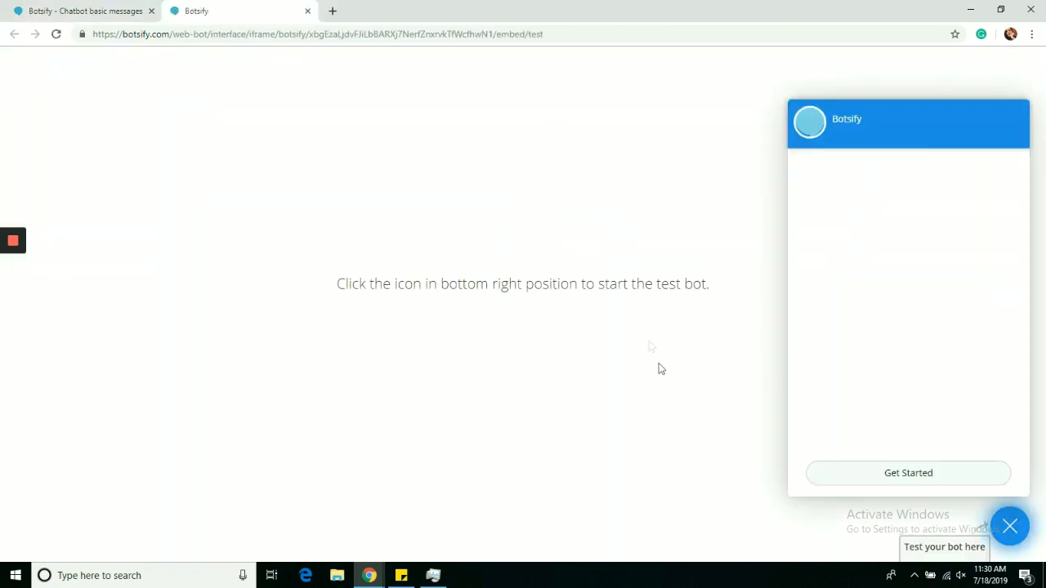
{"action": "left_click", "coordinate": [890, 476]}
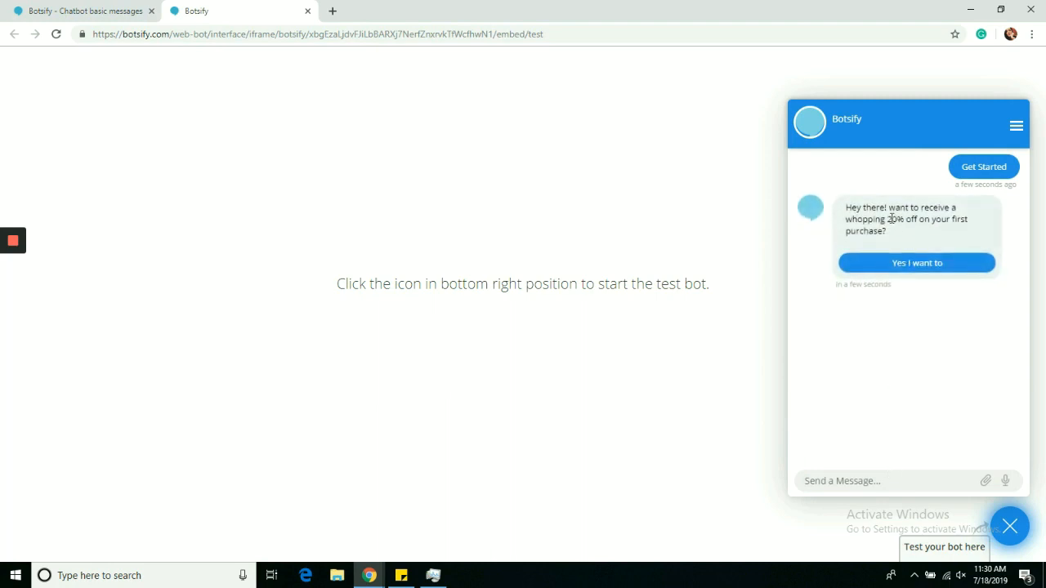
{"action": "left_click", "coordinate": [904, 270]}
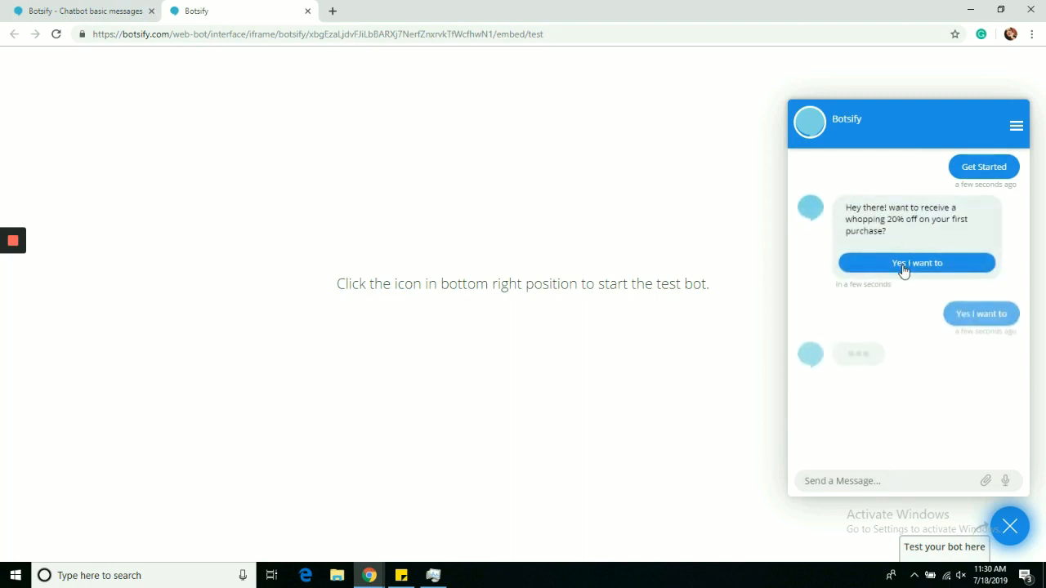
{"action": "left_click", "coordinate": [308, 11]}
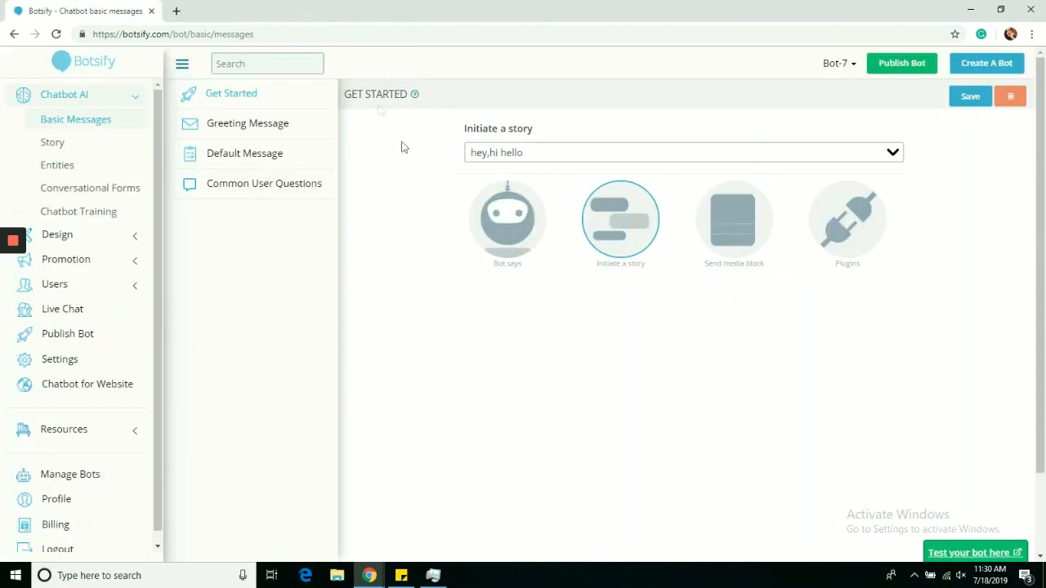
Step: Set the greeting message to "We have an extended variety of shoes available at our store, click get started to explore" and save it
{"action": "left_click", "coordinate": [292, 126]}
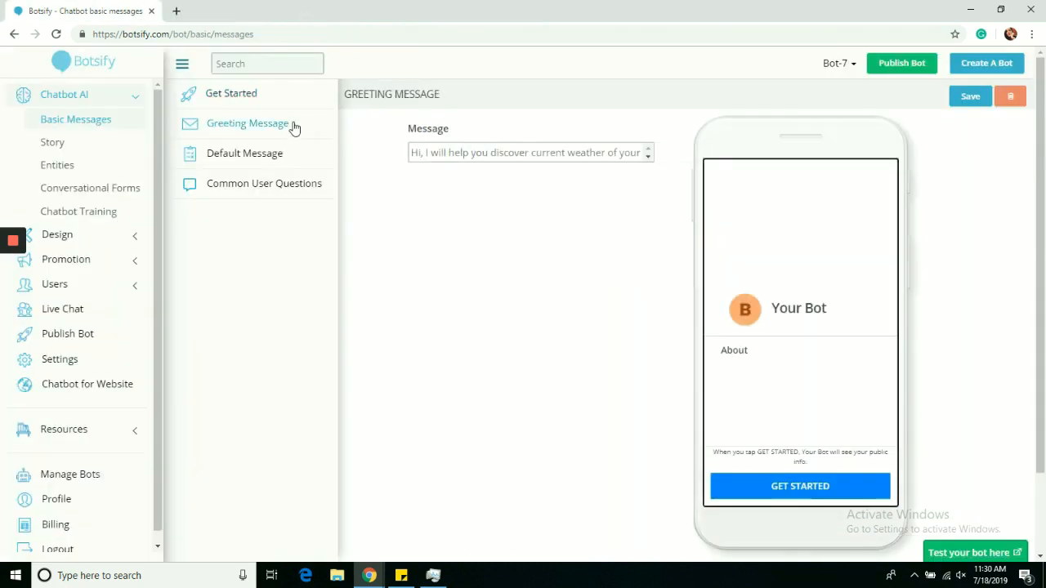
{"action": "left_click", "coordinate": [438, 152]}
{"action": "type", "text": "We hav"}
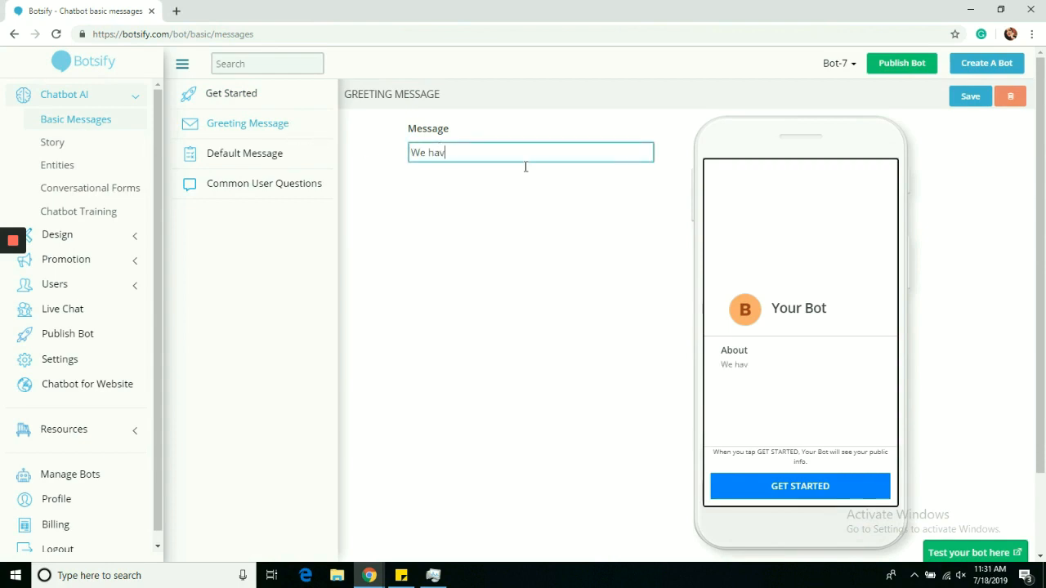
{"action": "type", "text": "e an edx"}
{"action": "type", "text": "ended variety "}
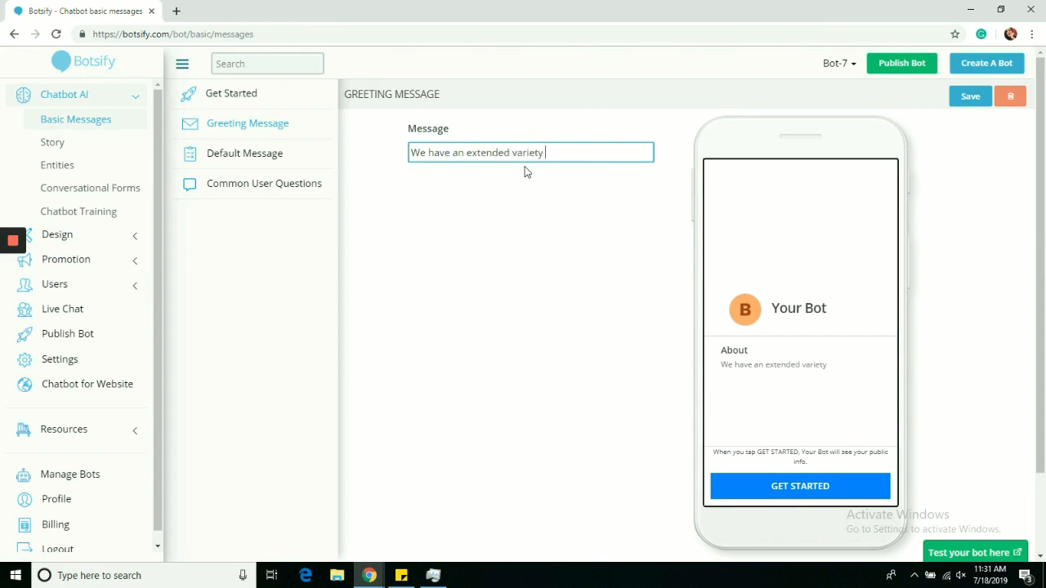
{"action": "type", "text": "of shoes"}
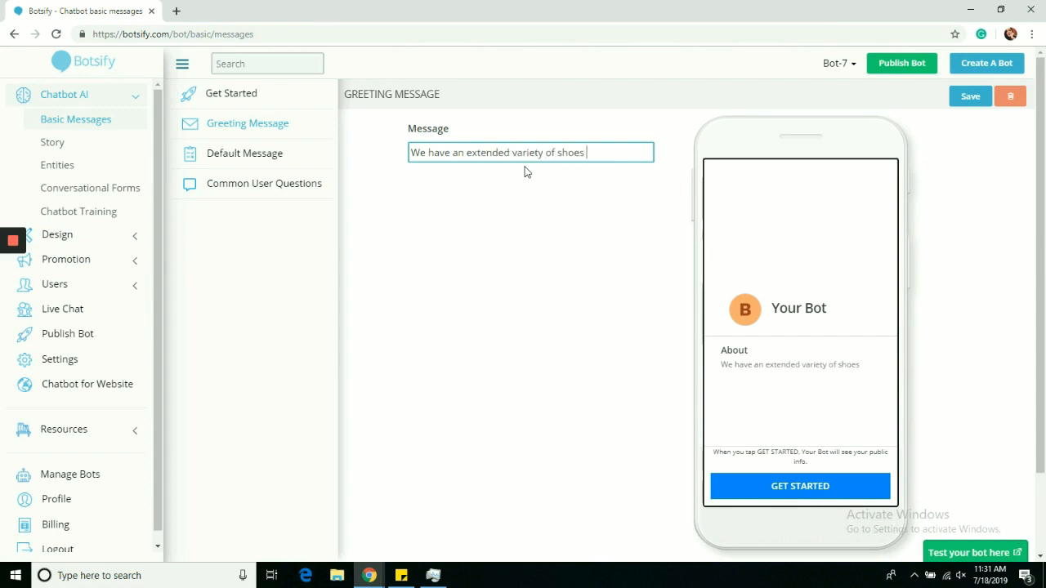
{"action": "type", "text": "available at our store, click get started to explore"}
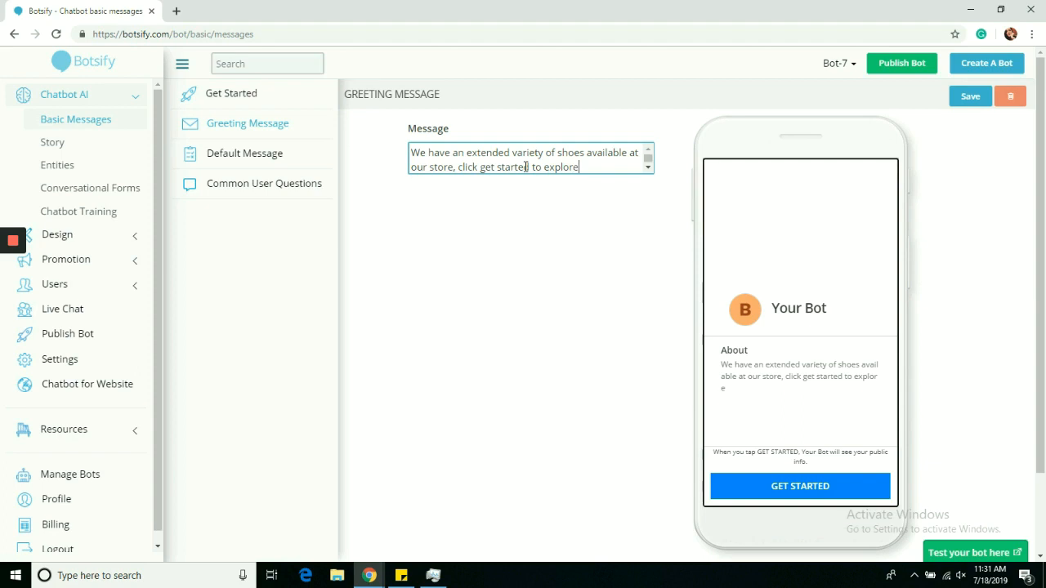
{"action": "left_click", "coordinate": [962, 97]}
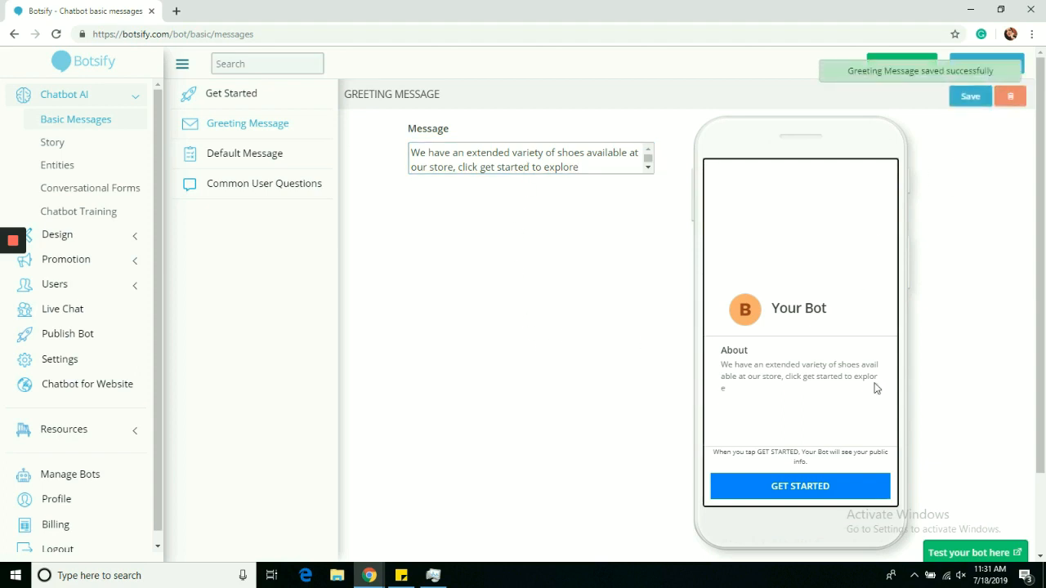
Step: Delete the previous conversation in the test bot and check how the greeting message is displayed
{"action": "left_click", "coordinate": [966, 552]}
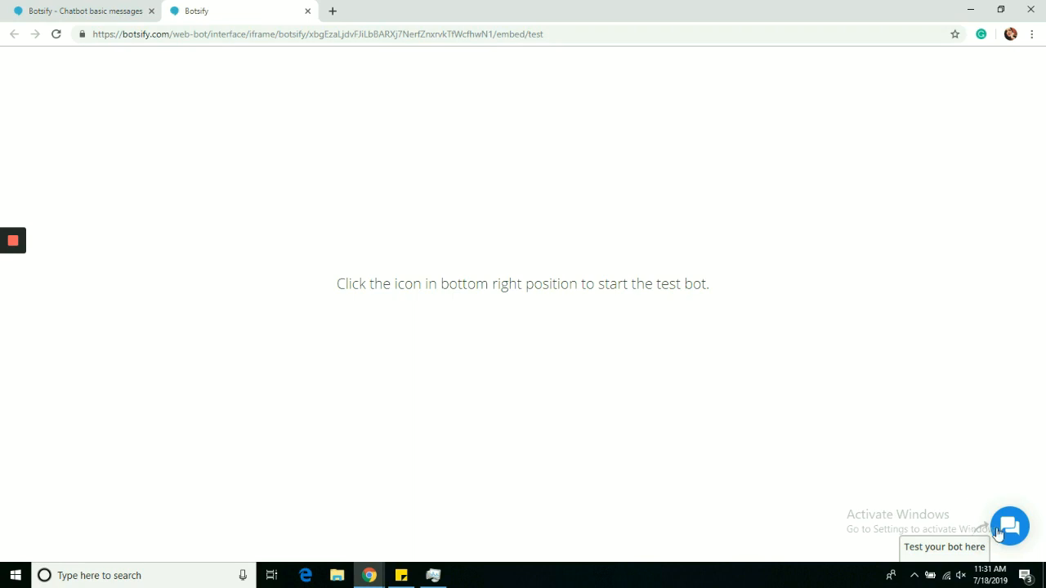
{"action": "left_click", "coordinate": [1000, 534]}
{"action": "left_click", "coordinate": [1016, 125]}
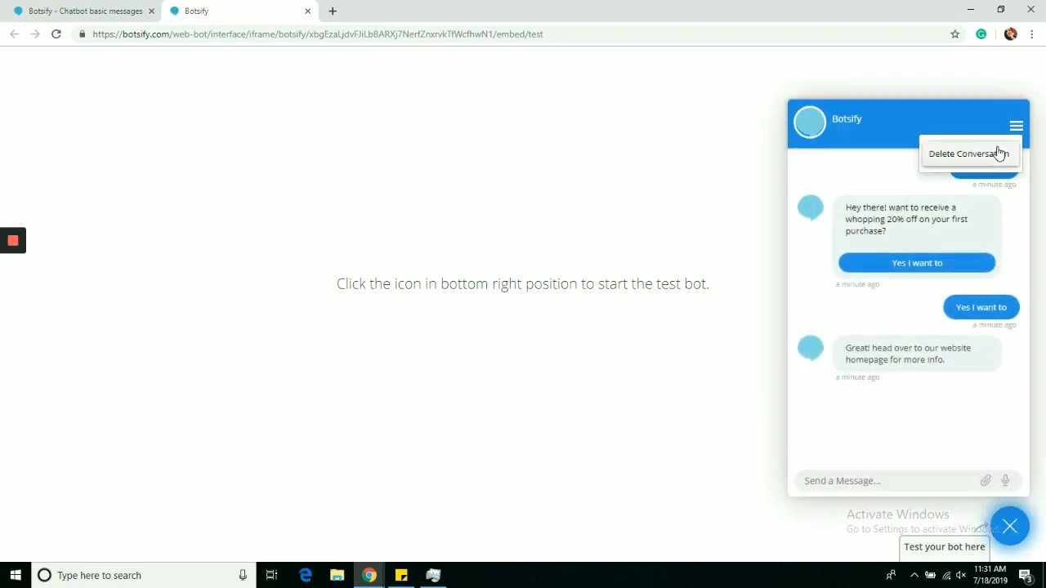
{"action": "left_click", "coordinate": [998, 153]}
{"action": "left_click", "coordinate": [587, 110]}
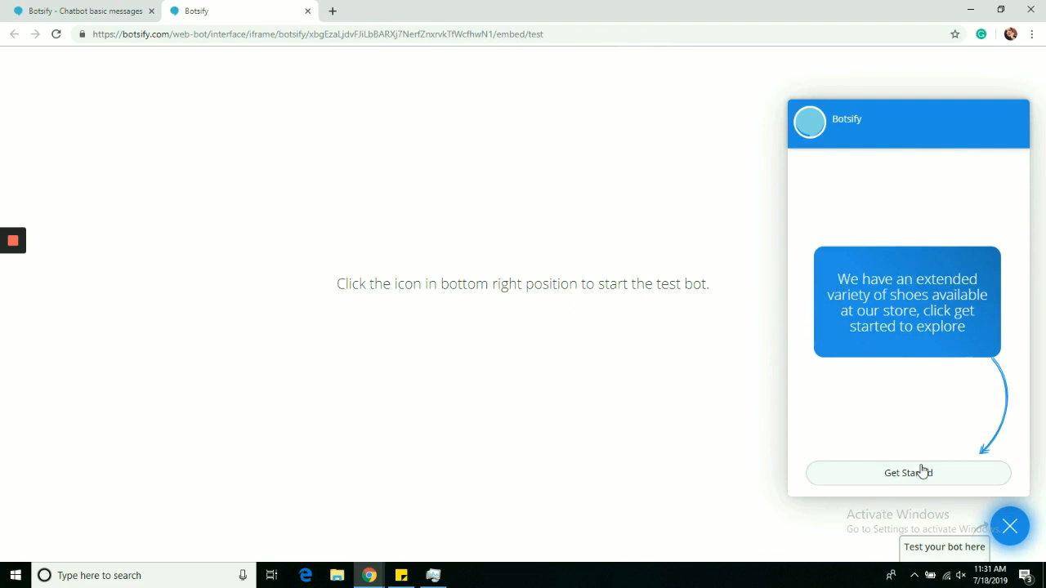
Step: Enter the default message "I am not sure what you just said, but my human friend does. want me to connect to them?"
{"action": "left_click", "coordinate": [50, 5]}
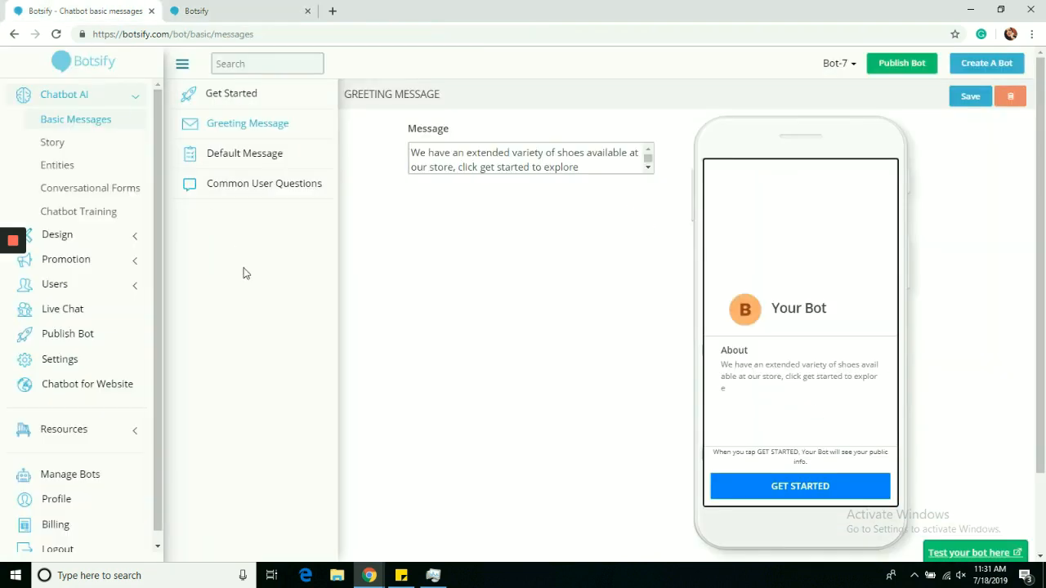
{"action": "left_click", "coordinate": [258, 166]}
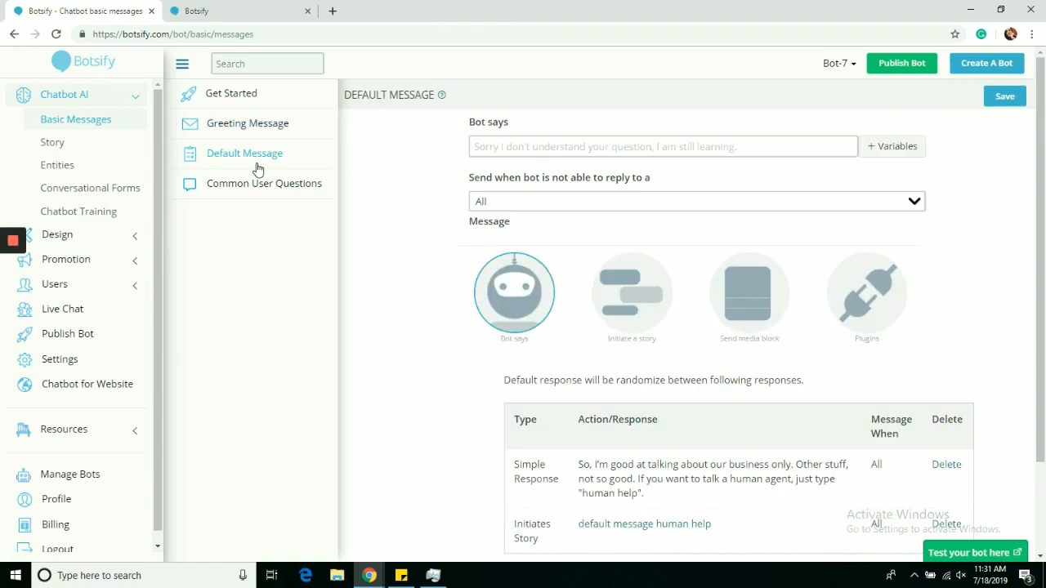
{"action": "left_click", "coordinate": [554, 148]}
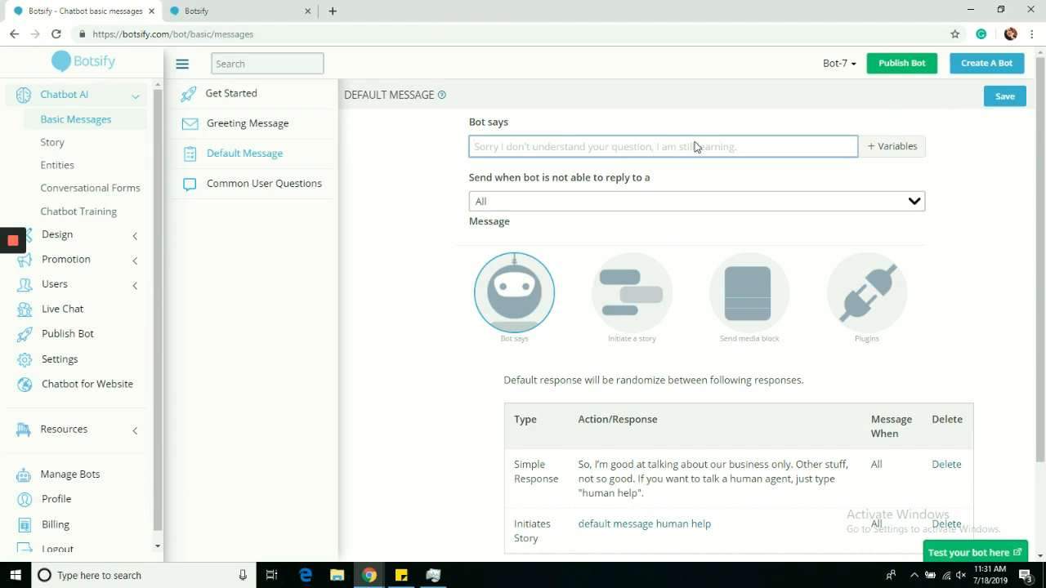
{"action": "type", "text": "i"}
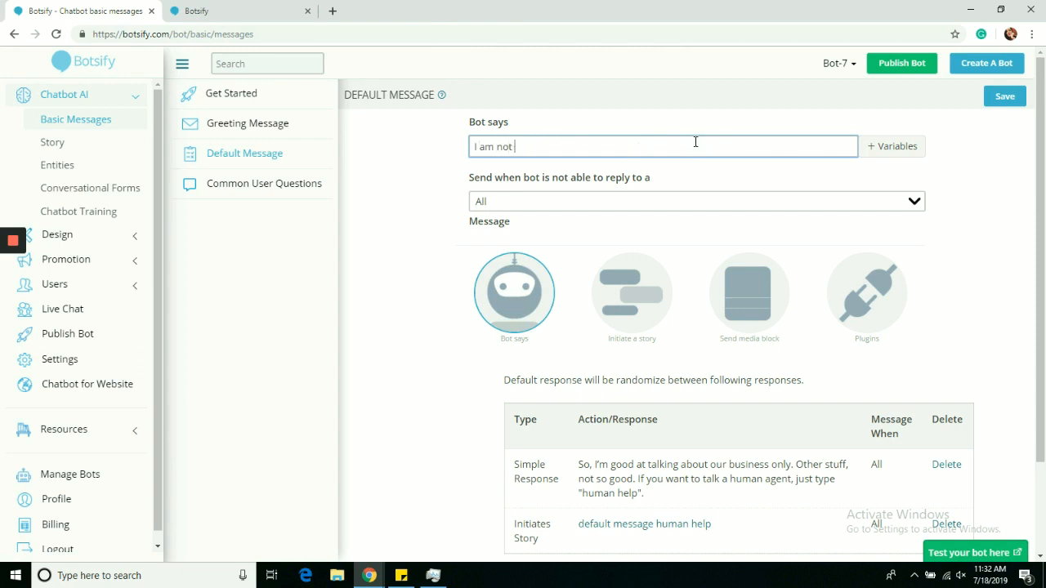
{"action": "type", "text": " am not sure what you just said, but my human friend does. want me to connect to them?"}
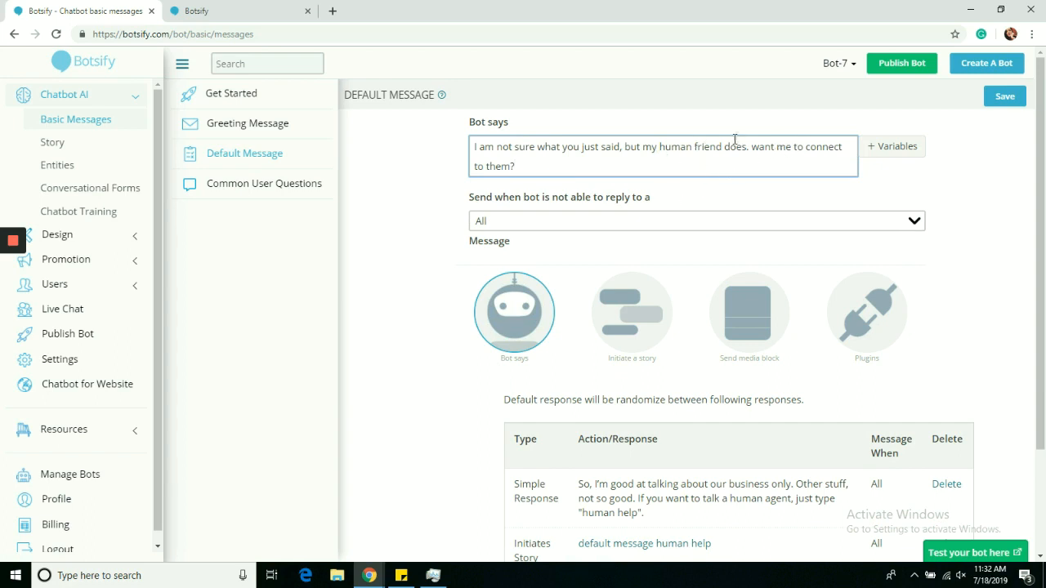
Step: Review the message types the default message can respond to and the list of existing default responses
{"action": "left_click", "coordinate": [722, 224]}
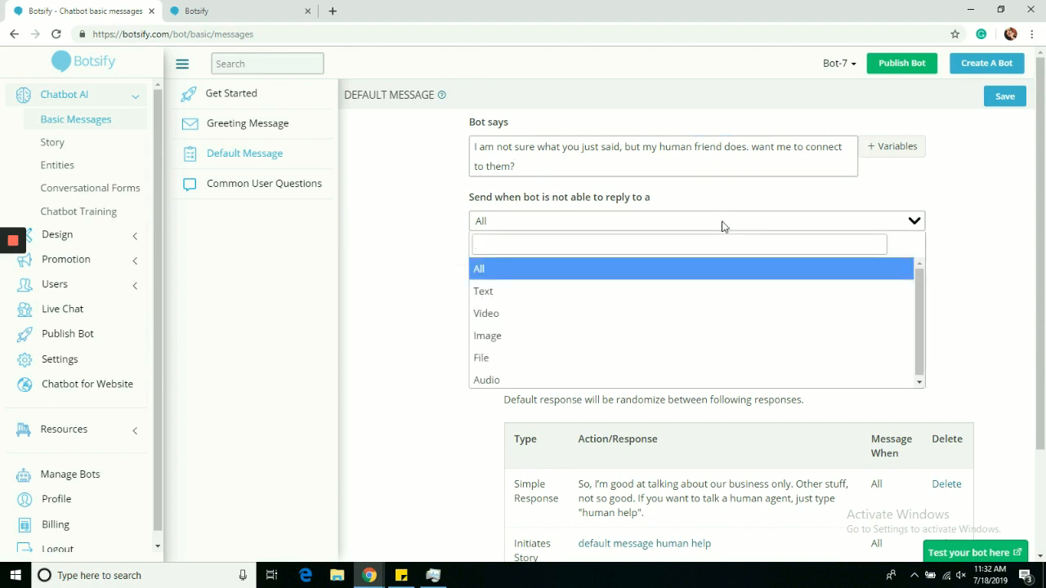
{"action": "left_click", "coordinate": [722, 226]}
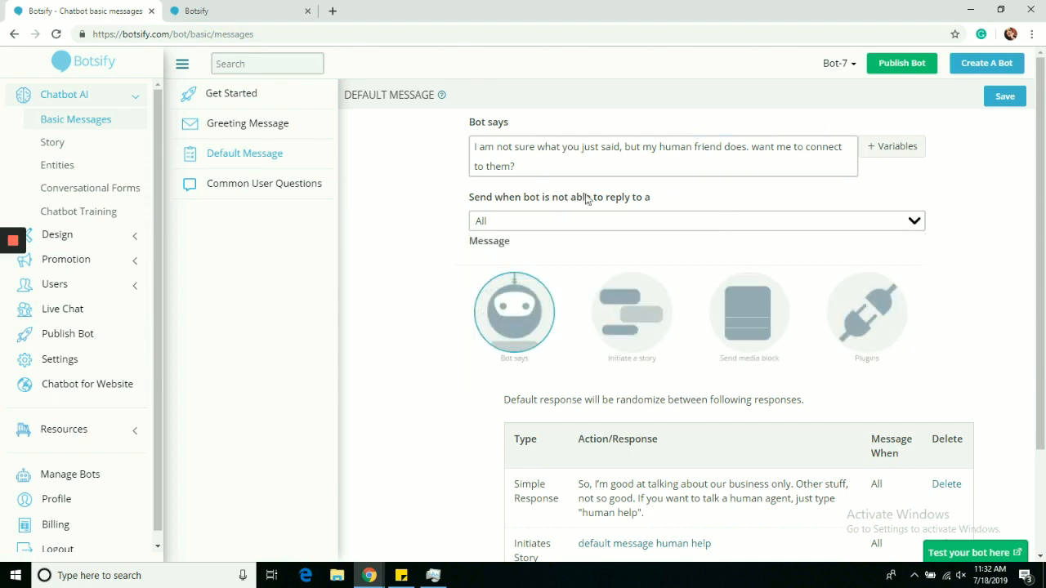
{"action": "left_click", "coordinate": [654, 227]}
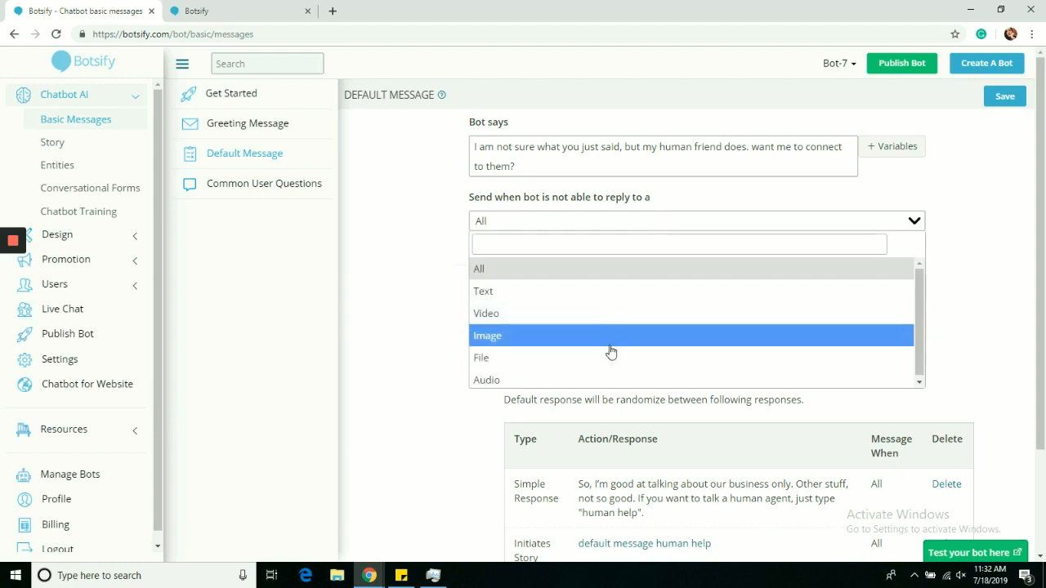
{"action": "left_click", "coordinate": [384, 255]}
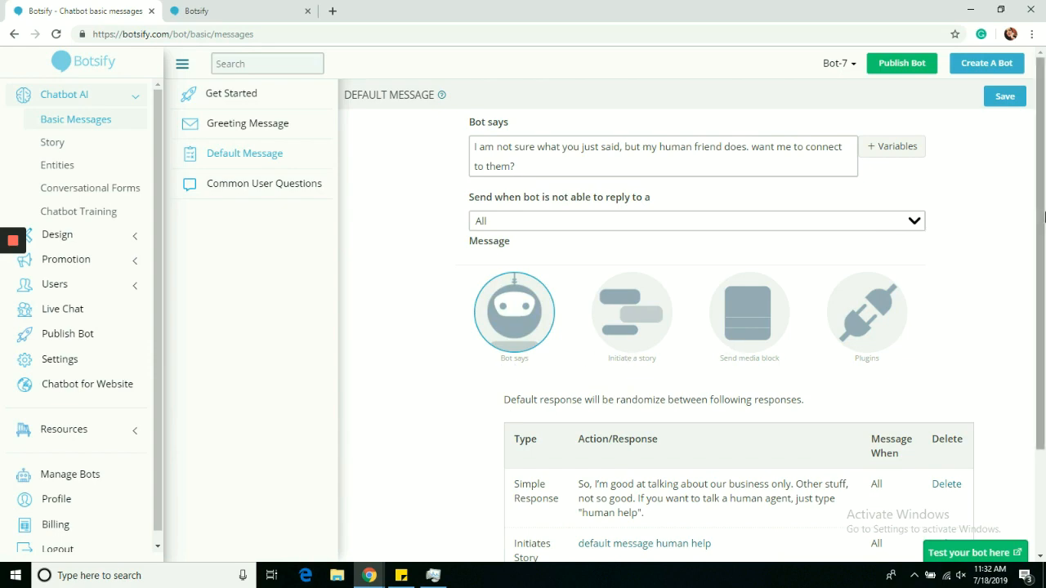
{"action": "scroll", "coordinate": [1044, 215], "scroll_direction": "down", "scroll_amount": 1}
{"action": "scroll", "coordinate": [681, 210], "scroll_direction": "down", "scroll_amount": 1}
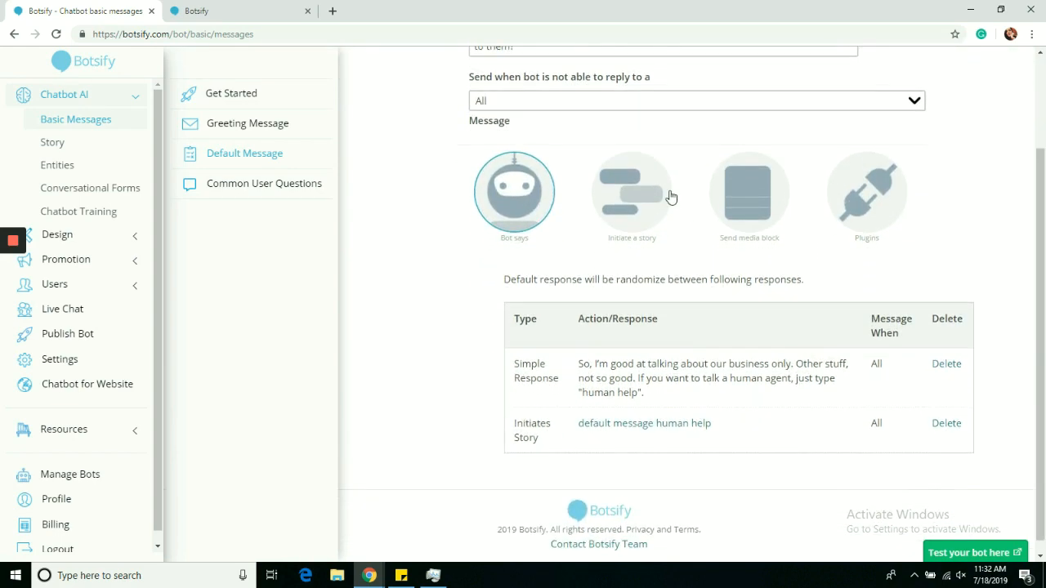
Step: Look through the story, media block and plugin response options for the default message without choosing a plugin
{"action": "left_click", "coordinate": [669, 196]}
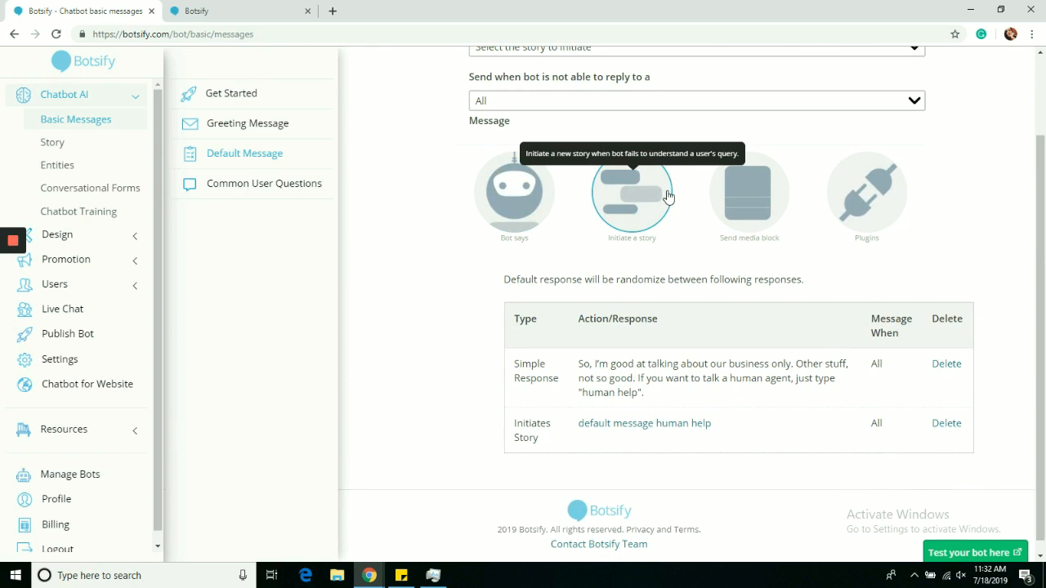
{"action": "left_click", "coordinate": [759, 222]}
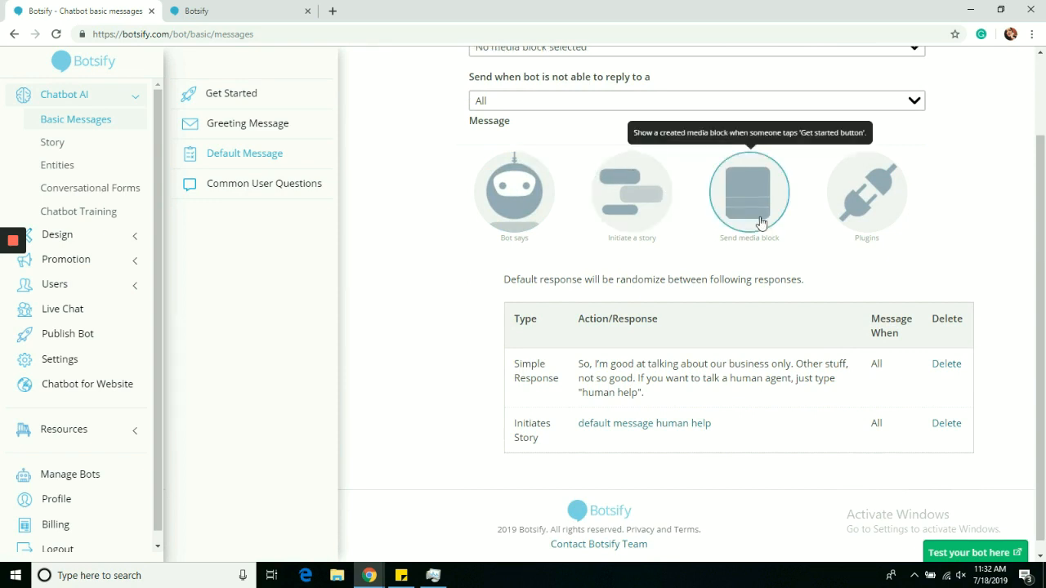
{"action": "left_click", "coordinate": [854, 207]}
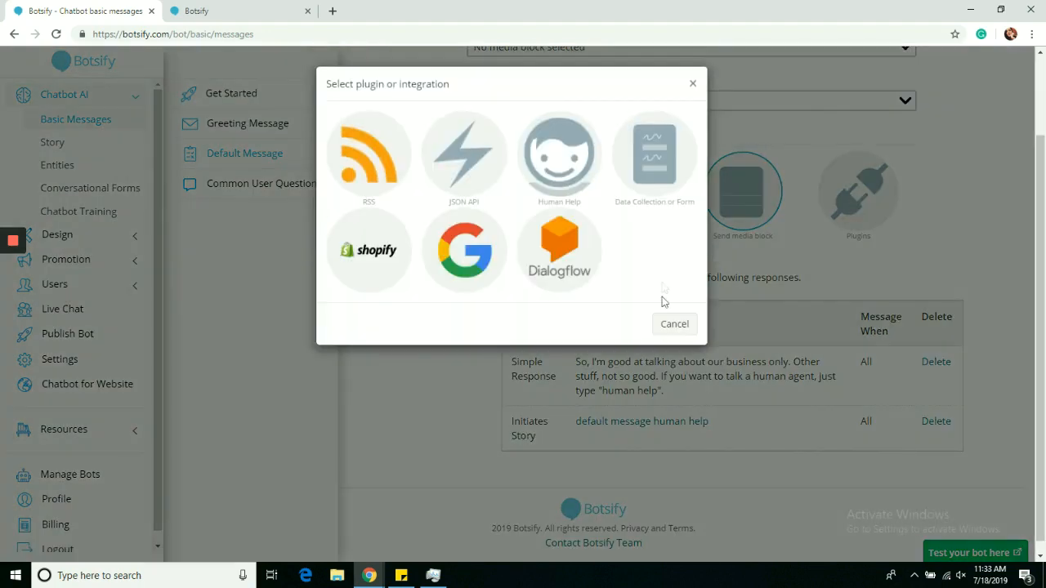
{"action": "left_click", "coordinate": [675, 324]}
Step: Save the Bot says default message offering to connect to a human friend, and delete the "default message human help" story response
{"action": "type", "text": "em"}
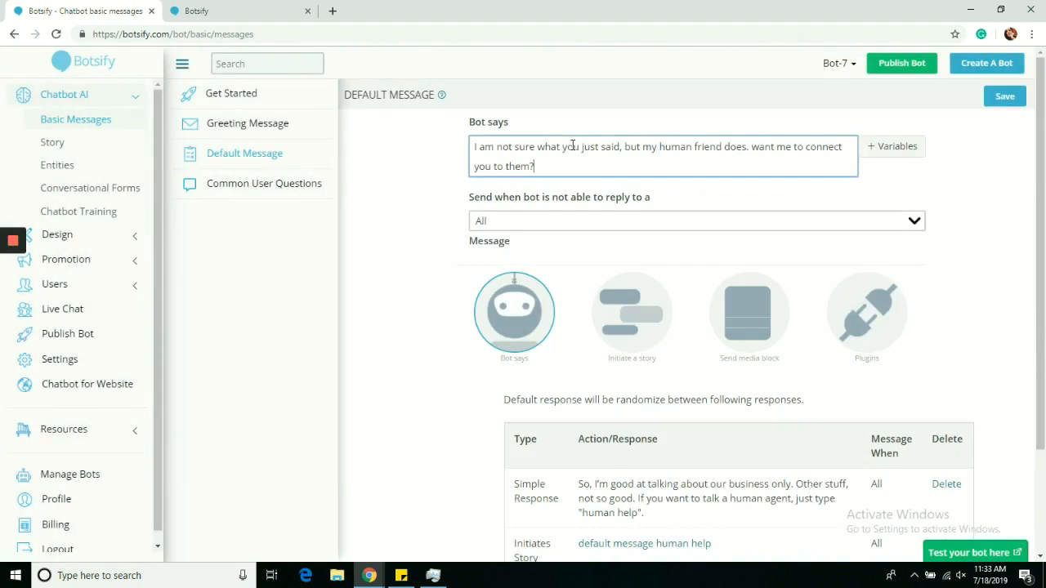
{"action": "left_click", "coordinate": [1005, 97]}
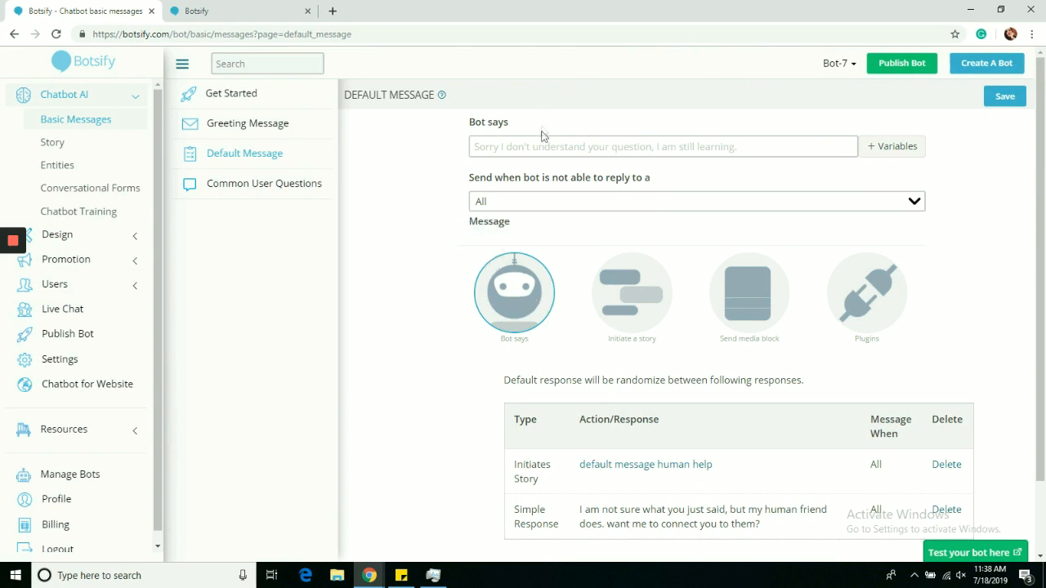
{"action": "scroll", "coordinate": [980, 278], "scroll_direction": "down", "scroll_amount": 1}
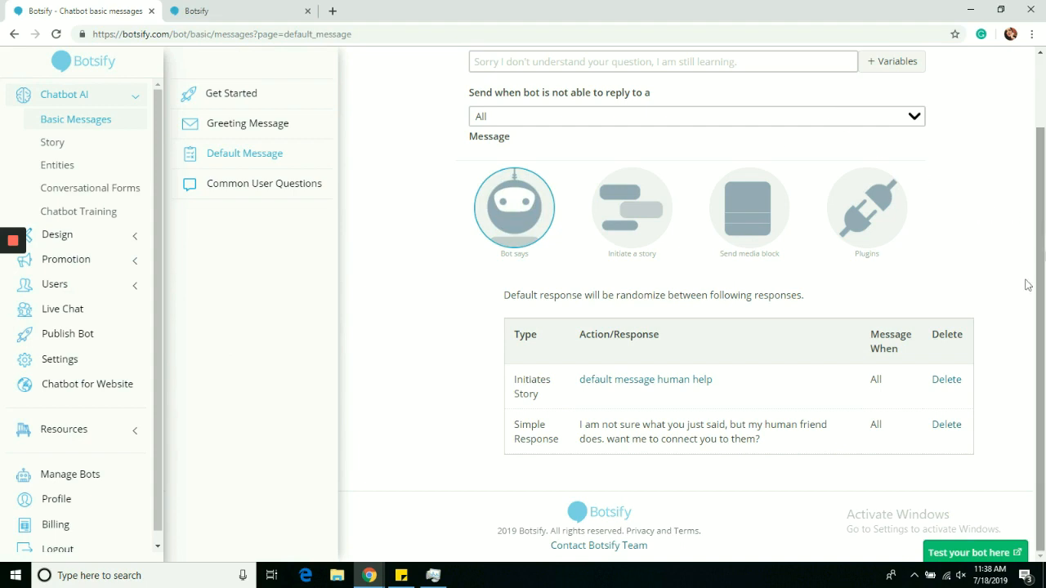
{"action": "left_click", "coordinate": [957, 386]}
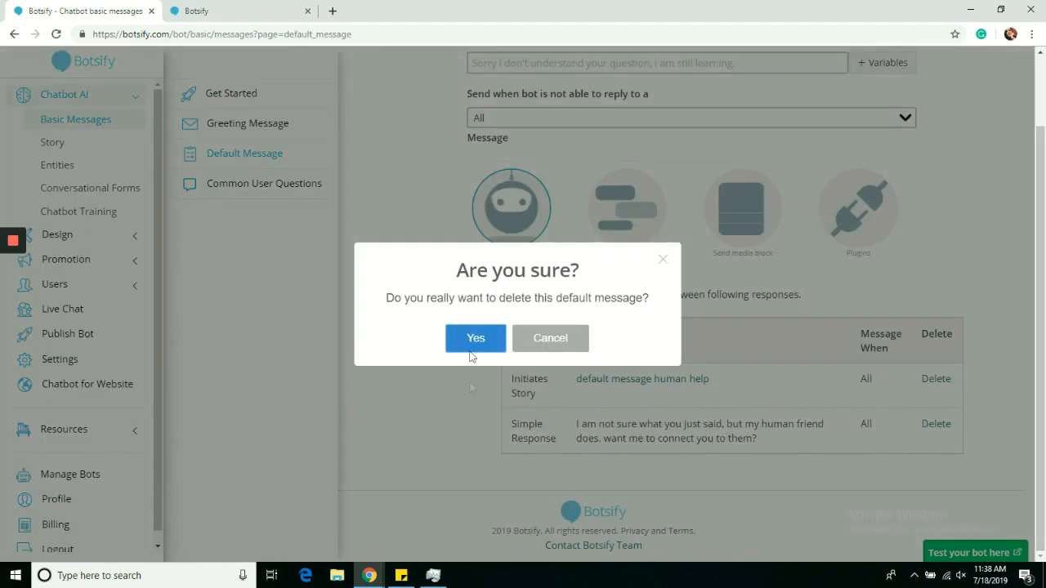
{"action": "left_click", "coordinate": [473, 340]}
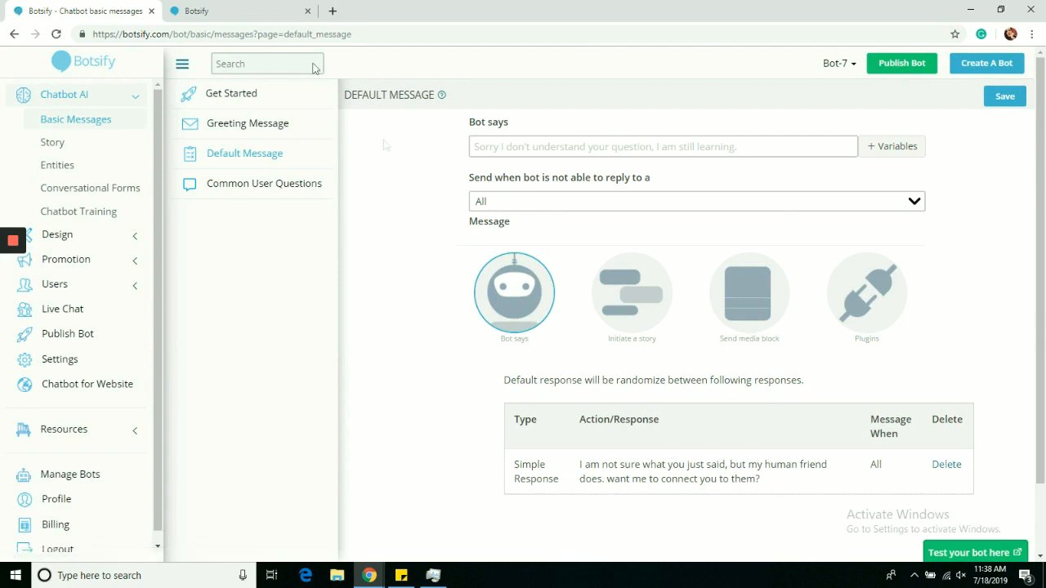
Step: Start the test bot conversation, send "big" and check the default message it replies with
{"action": "left_click", "coordinate": [262, 7]}
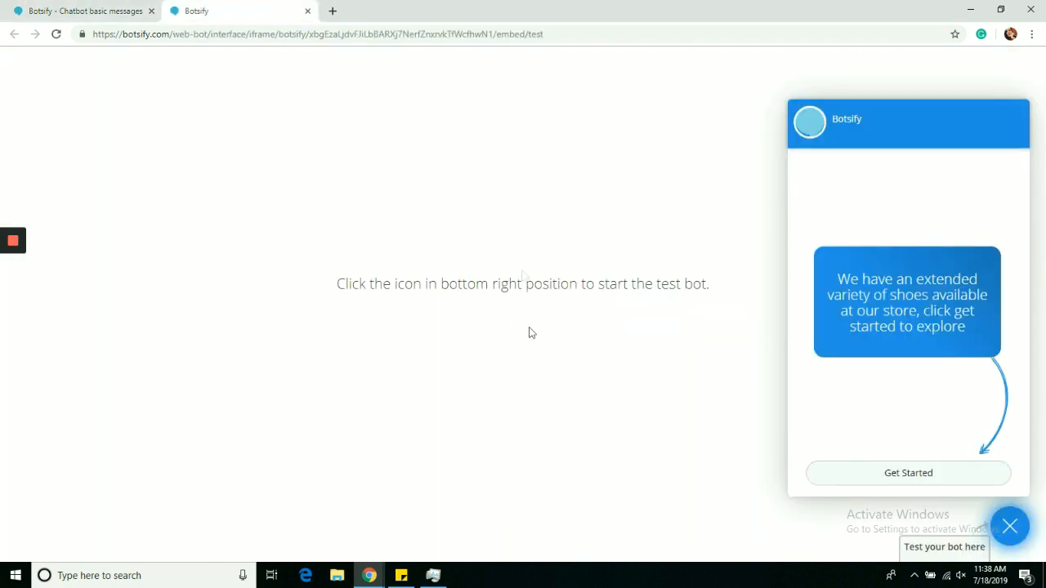
{"action": "left_click", "coordinate": [959, 473]}
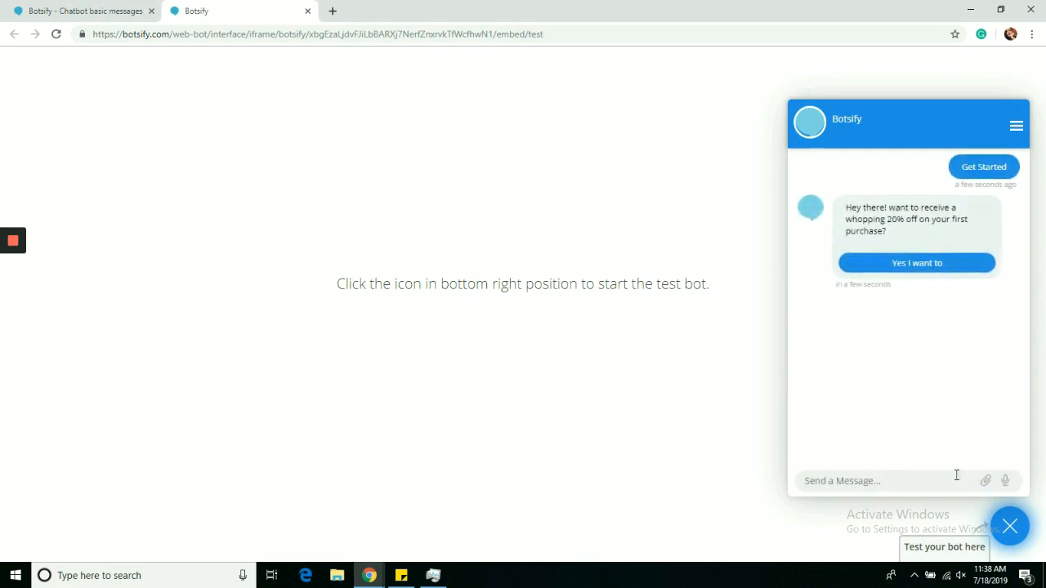
{"action": "type", "text": "big"}
{"action": "key", "text": "Return"}
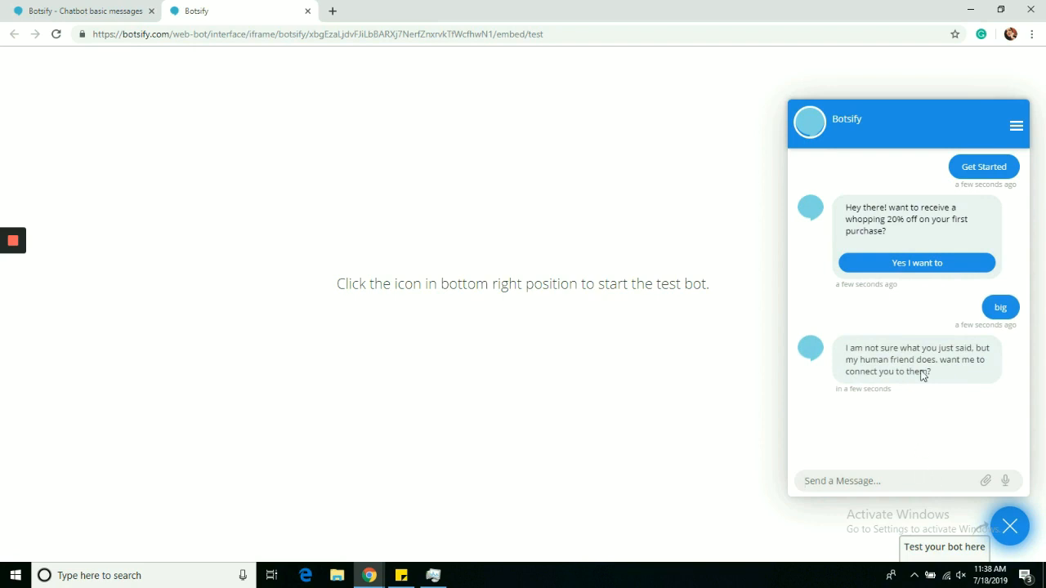
{"action": "left_click_drag", "start_coordinate": [899, 348], "coordinate": [968, 381]}
{"action": "left_click", "coordinate": [968, 382]}
Step: Return to the basic messages page, open the Common User Questions and look over their categories
{"action": "left_click", "coordinate": [156, 5]}
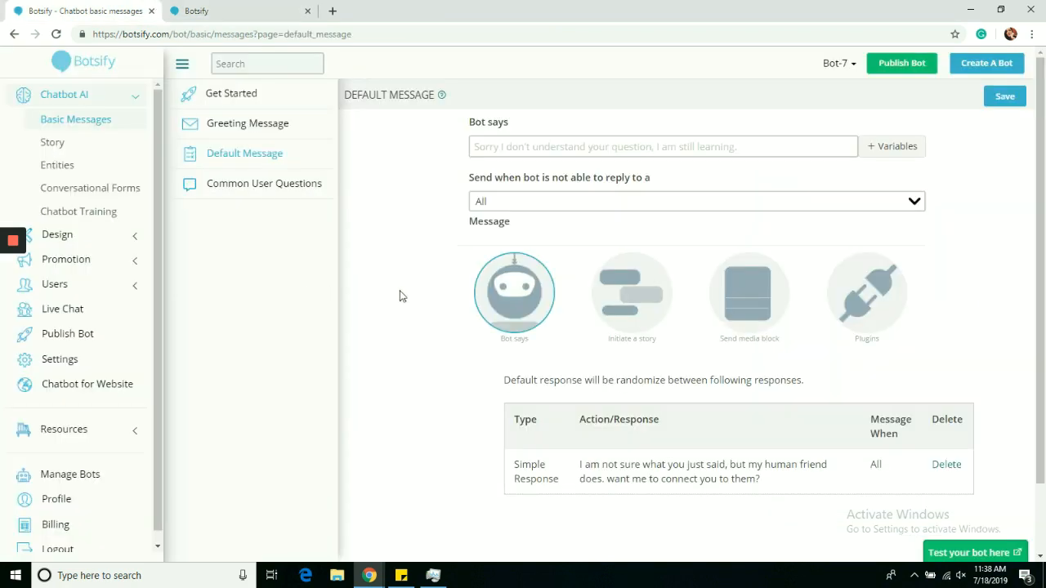
{"action": "scroll", "coordinate": [993, 420], "scroll_direction": "down", "scroll_amount": 1}
{"action": "scroll", "coordinate": [988, 432], "scroll_direction": "up", "scroll_amount": 1}
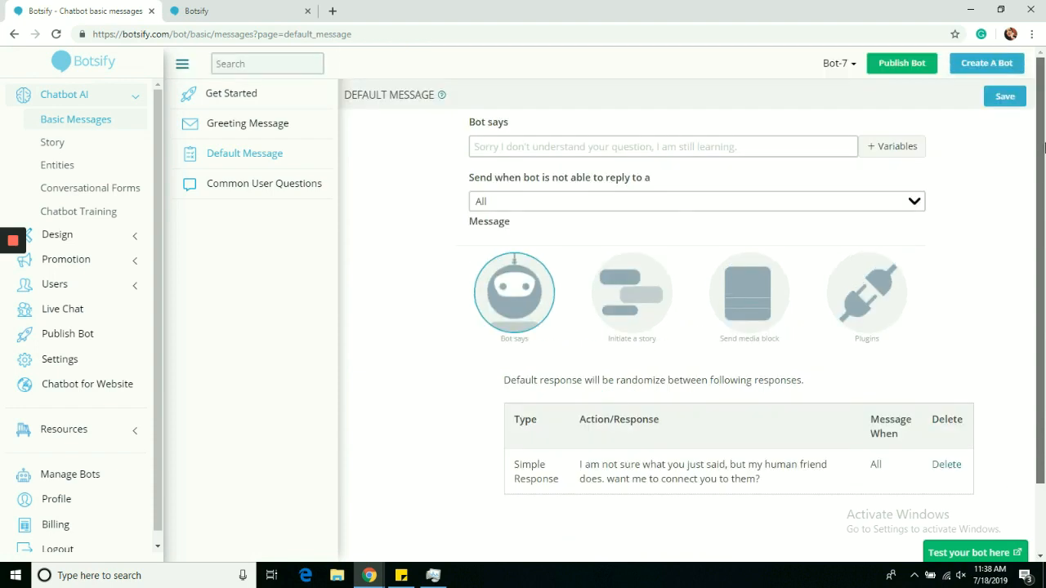
{"action": "left_click", "coordinate": [305, 186]}
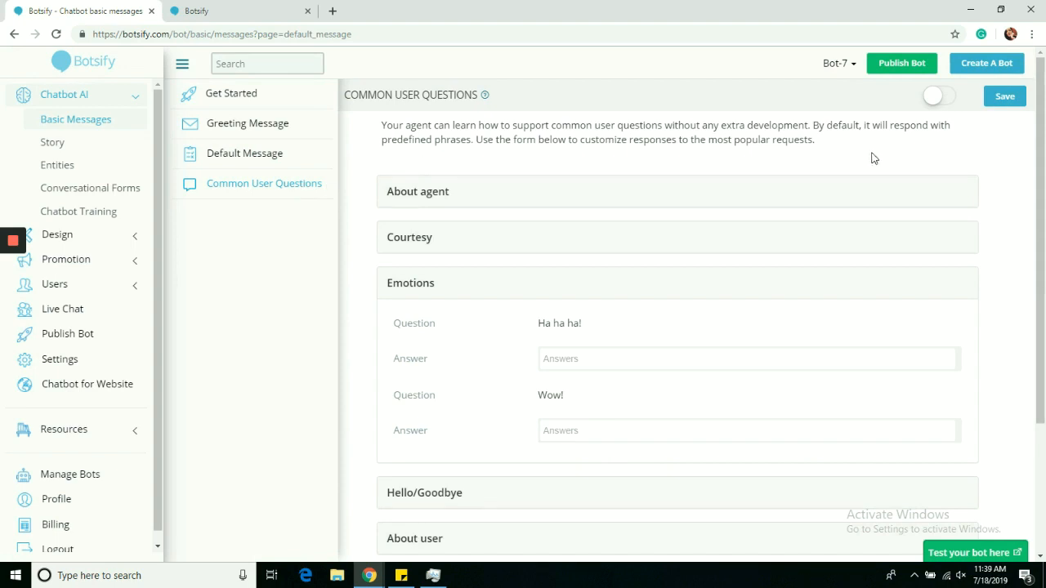
{"action": "left_click_drag", "start_coordinate": [1037, 203], "coordinate": [1034, 275]}
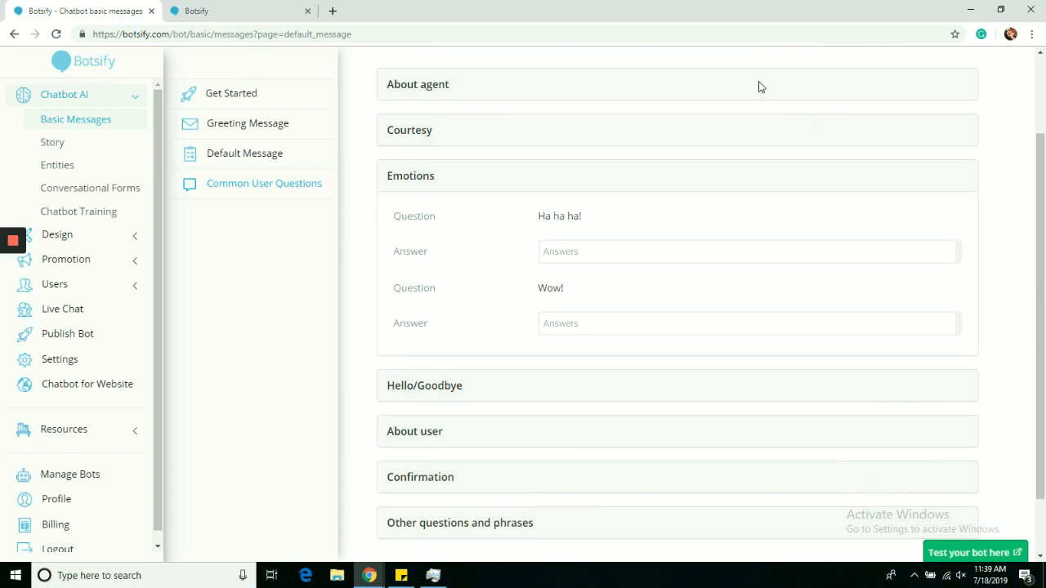
Step: Under About agent, answer "Who are you?" with "My name is chatbot Angela" and "How old are you?" with "I am 500 years old"
{"action": "left_click", "coordinate": [446, 89]}
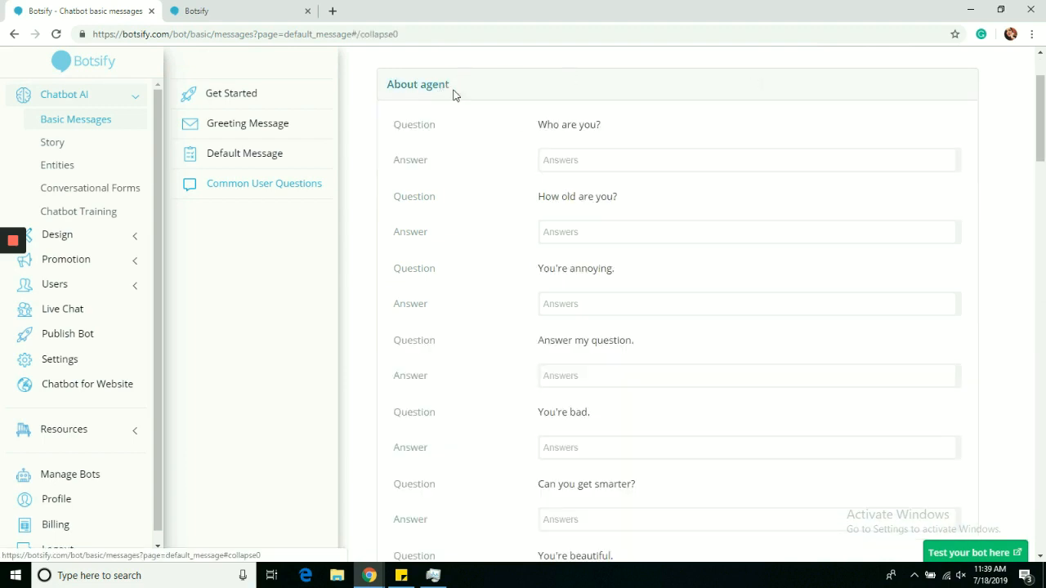
{"action": "left_click", "coordinate": [590, 160]}
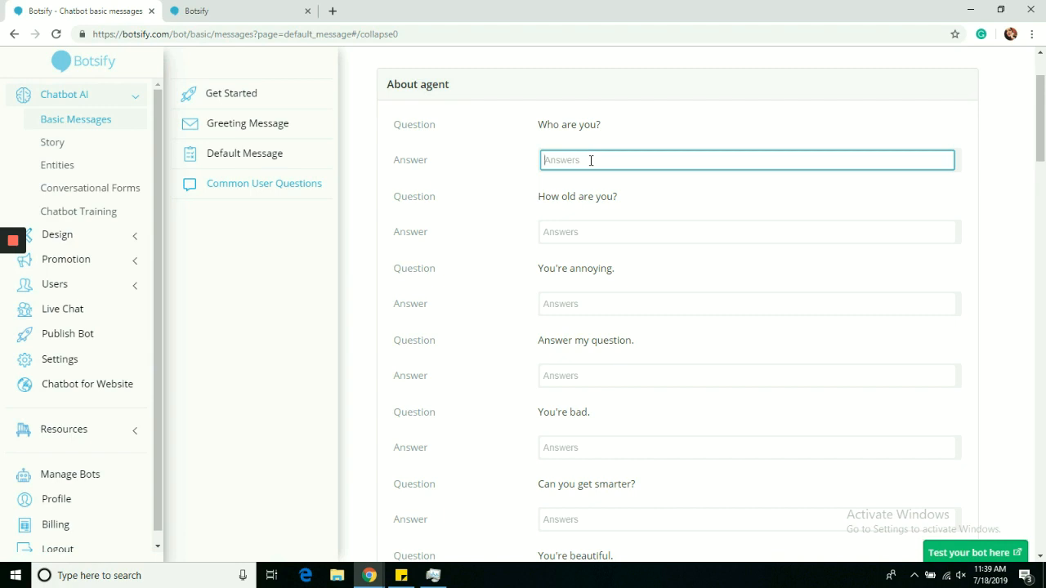
{"action": "type", "text": "My name is chatbot Angela"}
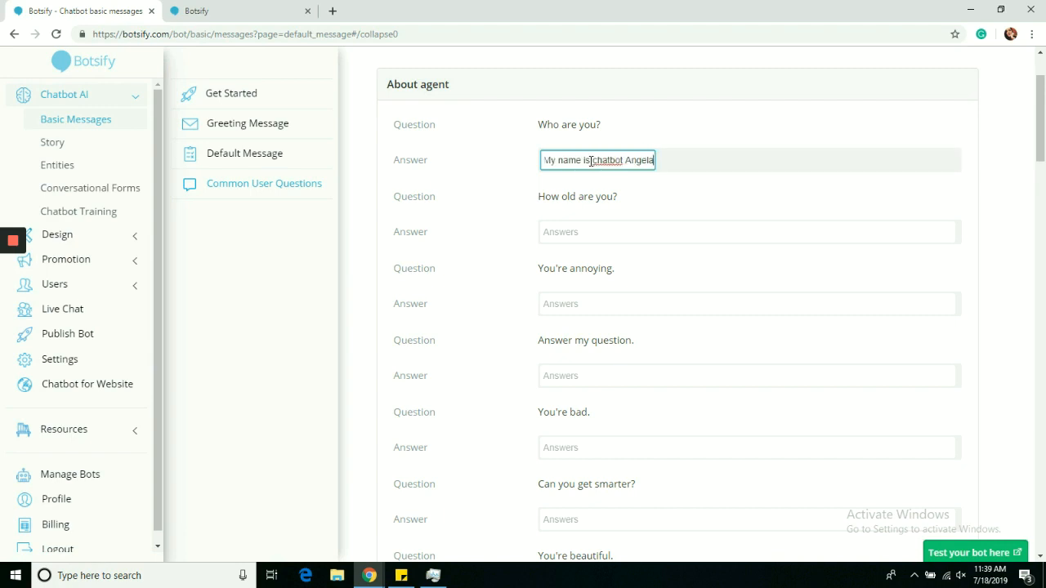
{"action": "left_click", "coordinate": [588, 231]}
{"action": "type", "text": "I am 500 years"}
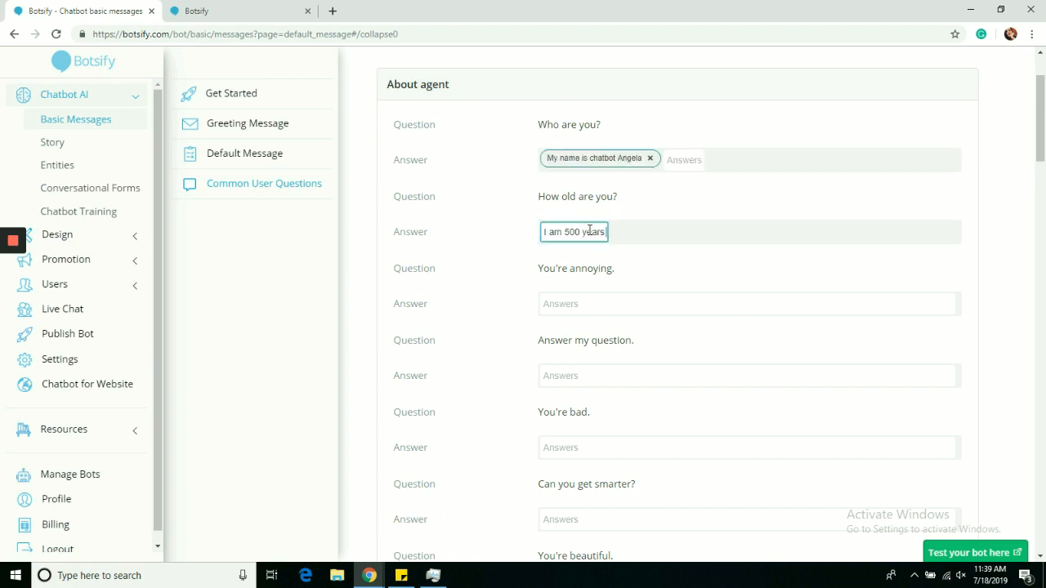
{"action": "type", "text": "old"}
Step: Answer "You're annoying." with "My mom says that too" and collapse the About agent section
{"action": "left_click", "coordinate": [631, 306]}
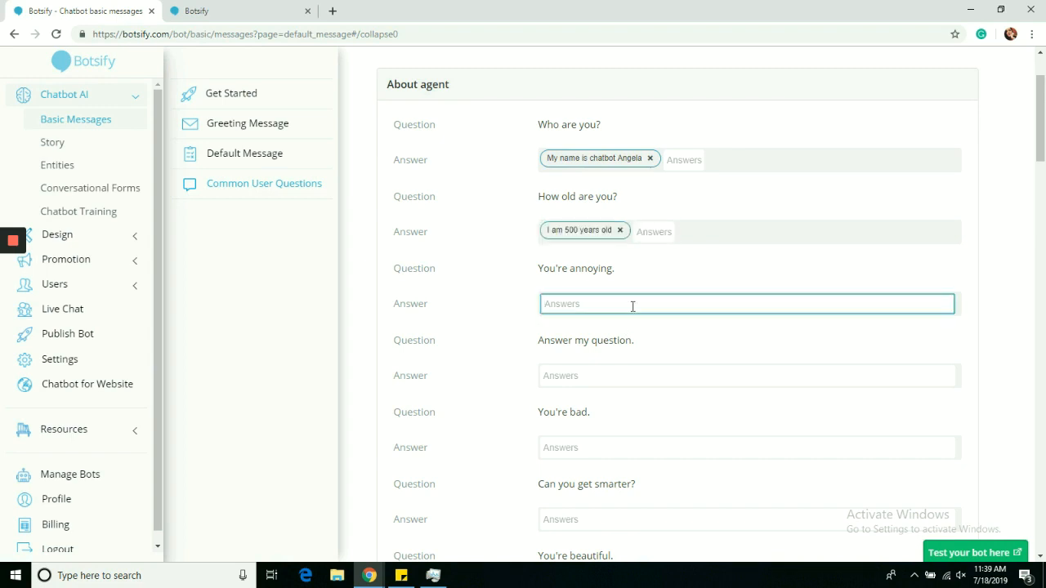
{"action": "type", "text": "My mo"}
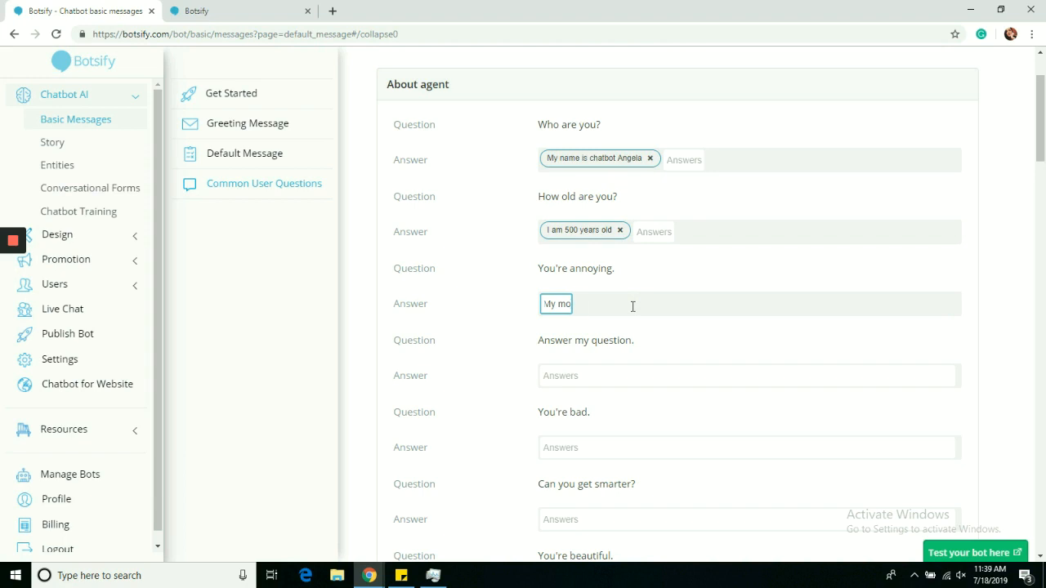
{"action": "type", "text": "m says that"}
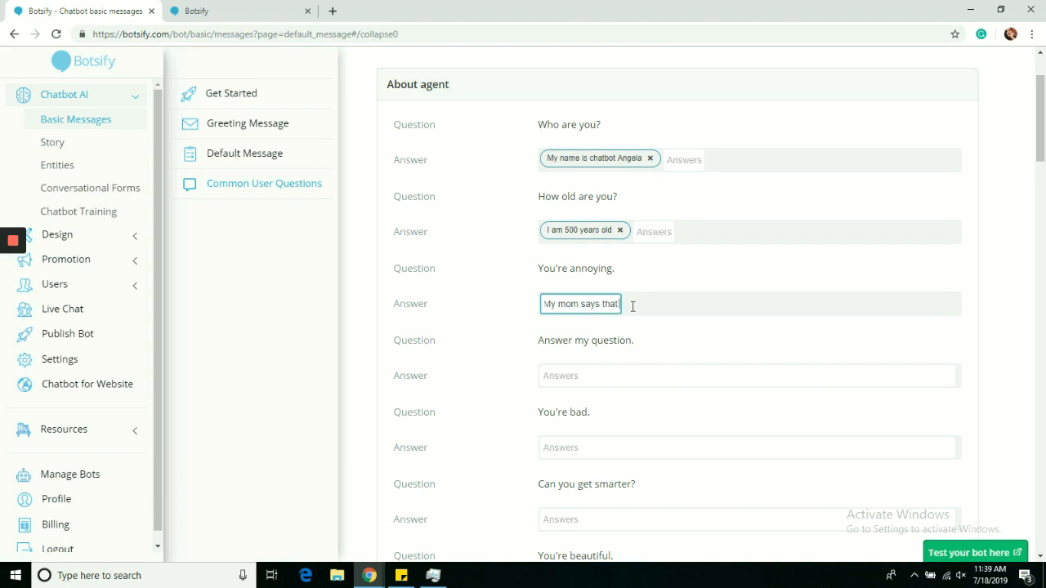
{"action": "type", "text": " too"}
{"action": "key", "text": "Return"}
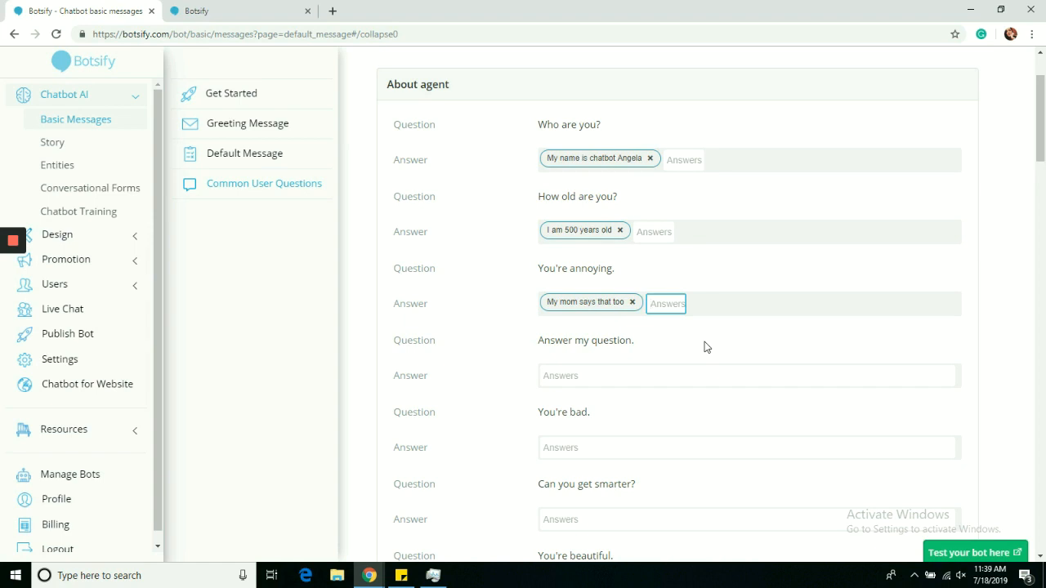
{"action": "left_click", "coordinate": [429, 88]}
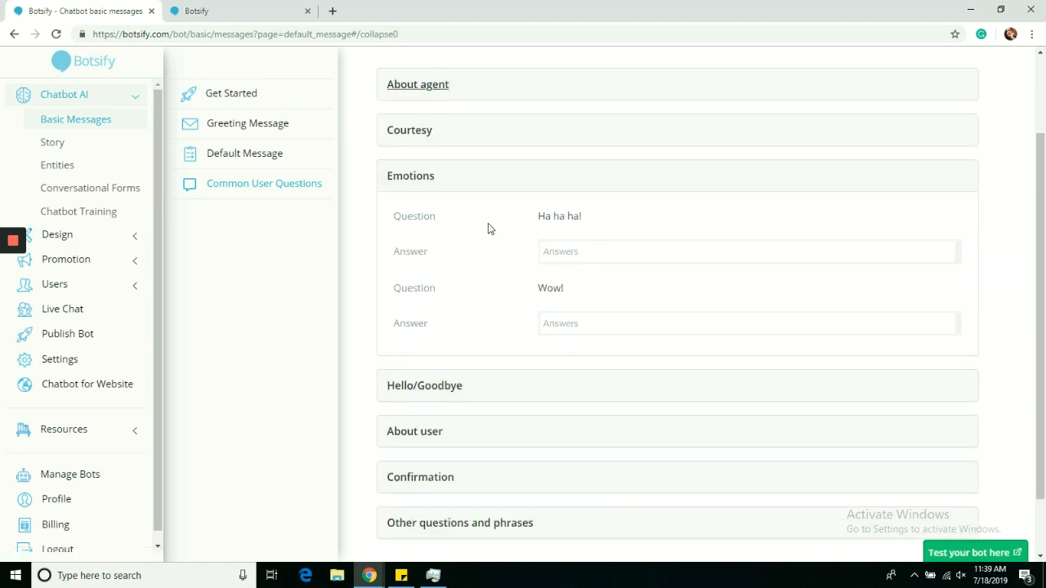
Step: Under Courtesy, answer "That's bad." with "I am sorry!" and "Great!" with "Always ready to help", and collapse the section
{"action": "left_click", "coordinate": [428, 128]}
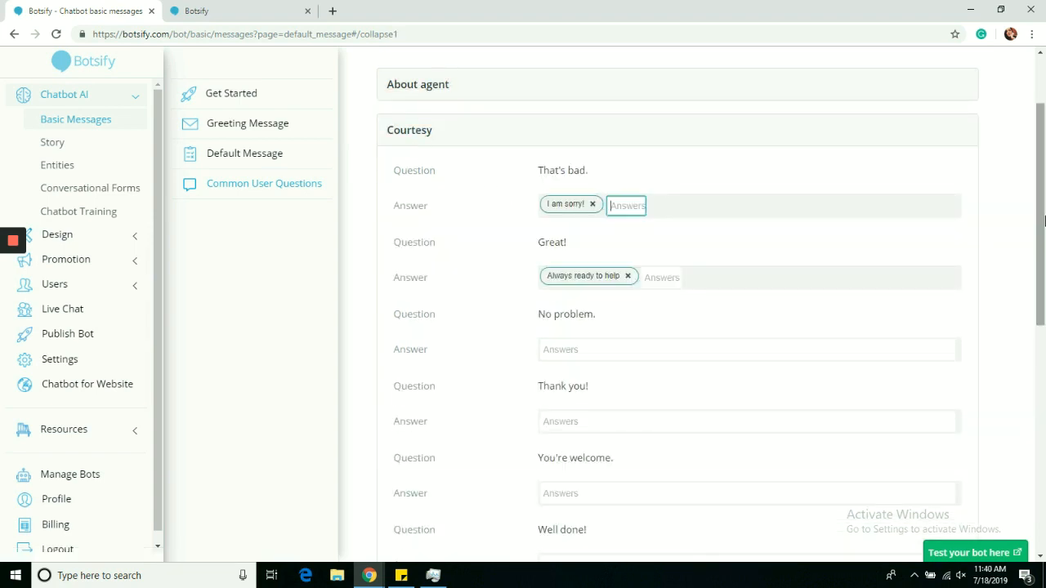
{"action": "left_click", "coordinate": [388, 131]}
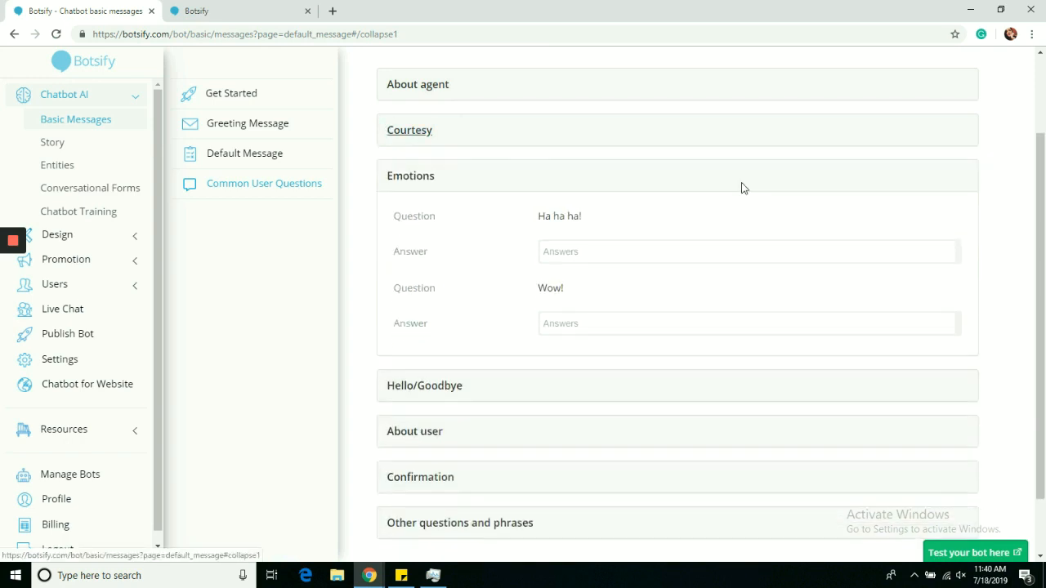
Step: Under Emotions, answer "Ha ha ha!" with "Yes i crack myself up sometimes too"
{"action": "left_click", "coordinate": [608, 250]}
{"action": "key", "text": "ctrl+v"}
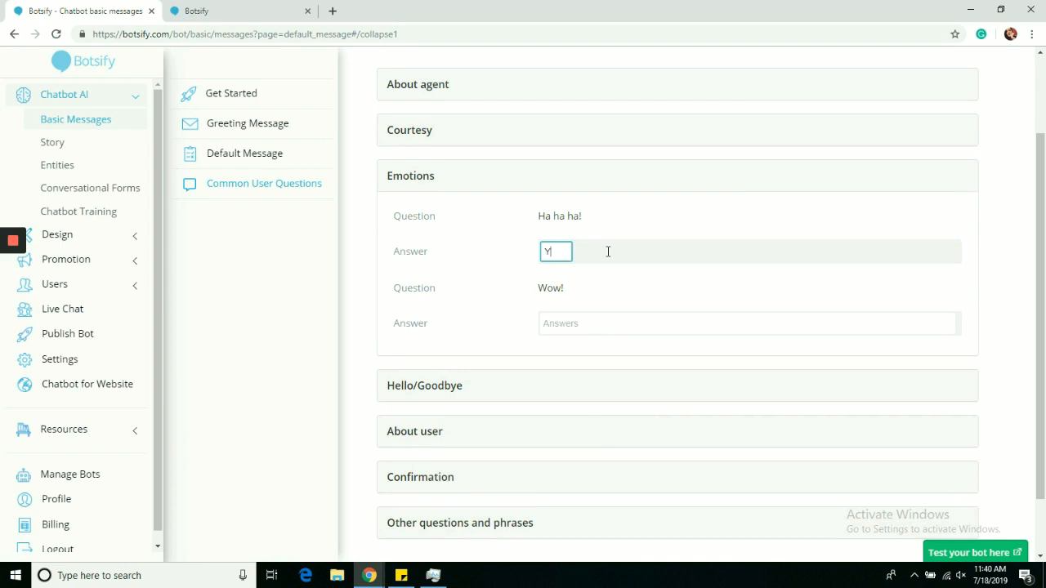
{"action": "key", "text": "Return"}
Step: Review the predefined questions in the Hello/Goodbye, About user, Confirmation, and Other questions and phrases sections
{"action": "left_click", "coordinate": [453, 388]}
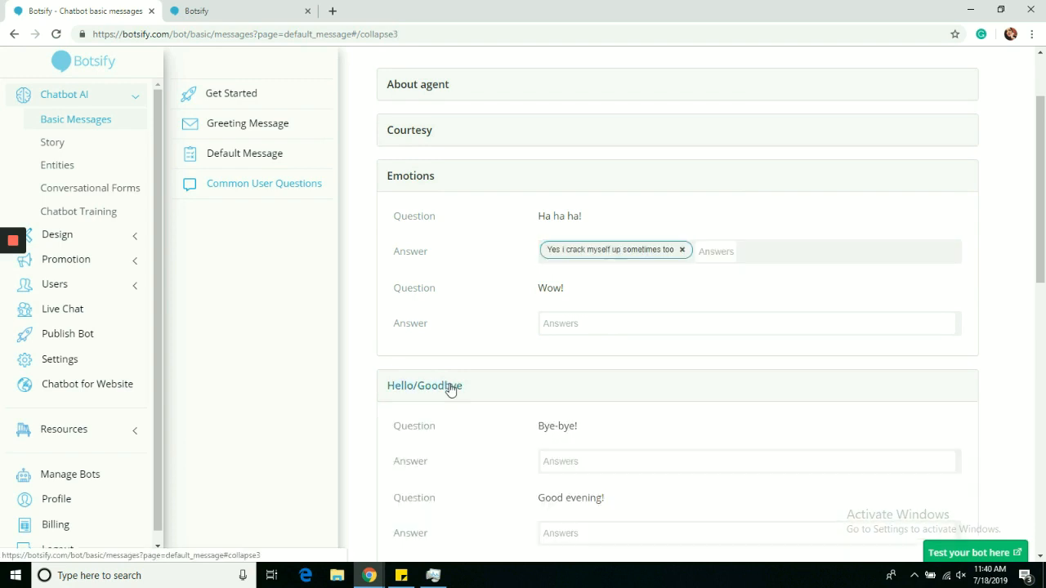
{"action": "scroll", "coordinate": [705, 129], "scroll_direction": "down", "scroll_amount": 4}
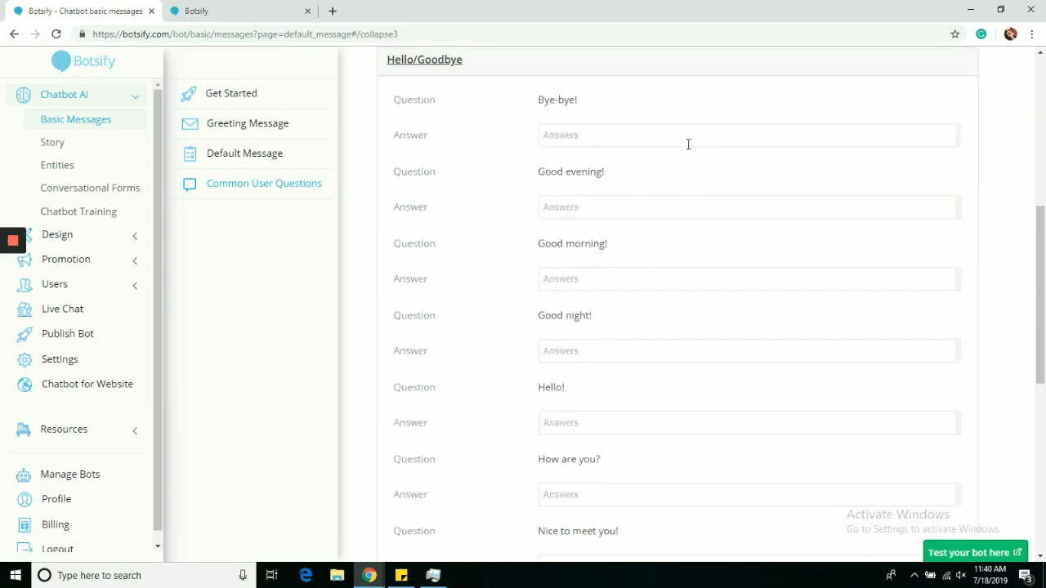
{"action": "left_click", "coordinate": [420, 69]}
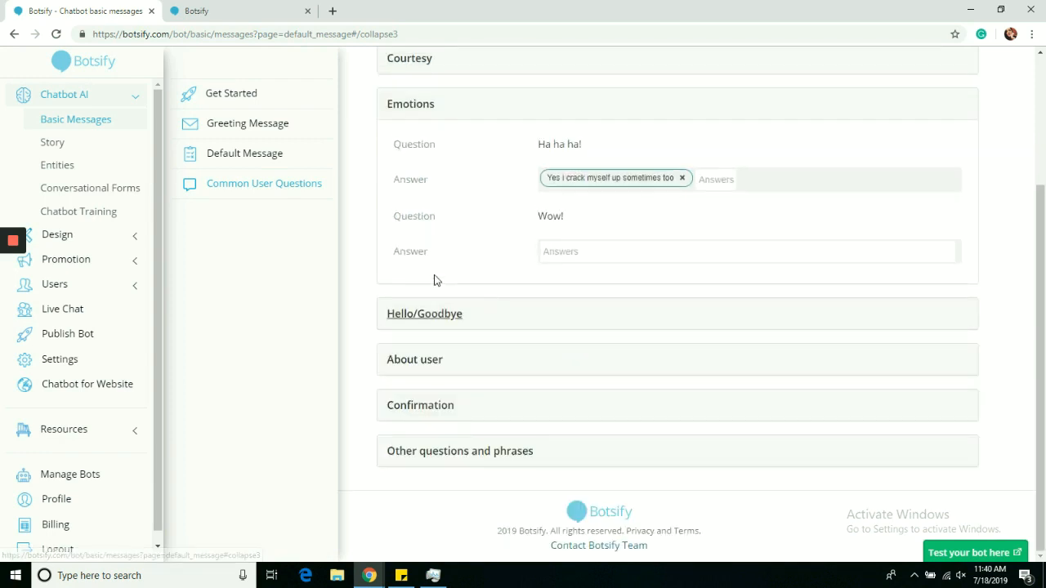
{"action": "left_click", "coordinate": [431, 364]}
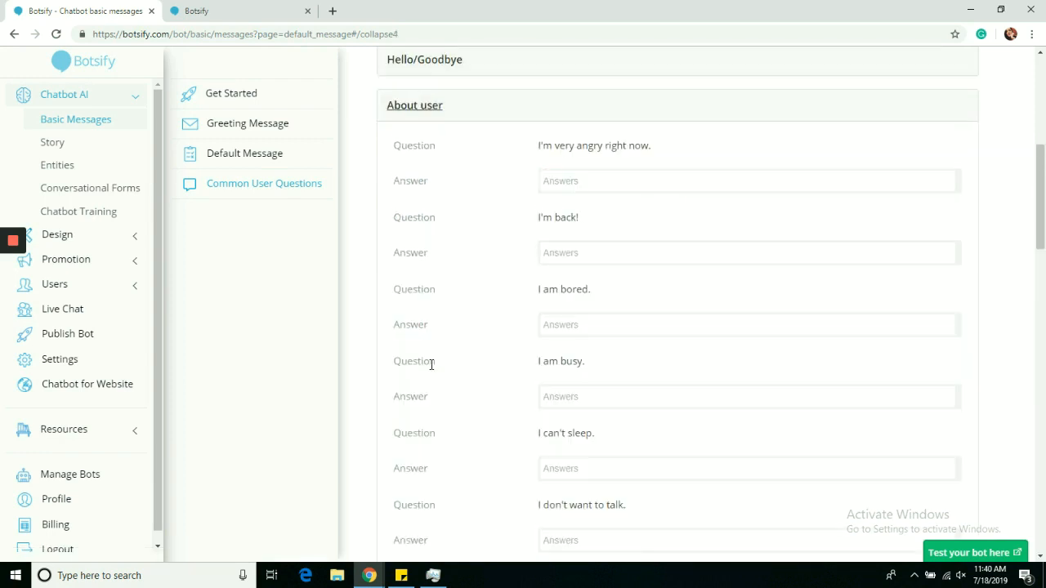
{"action": "left_click", "coordinate": [401, 106]}
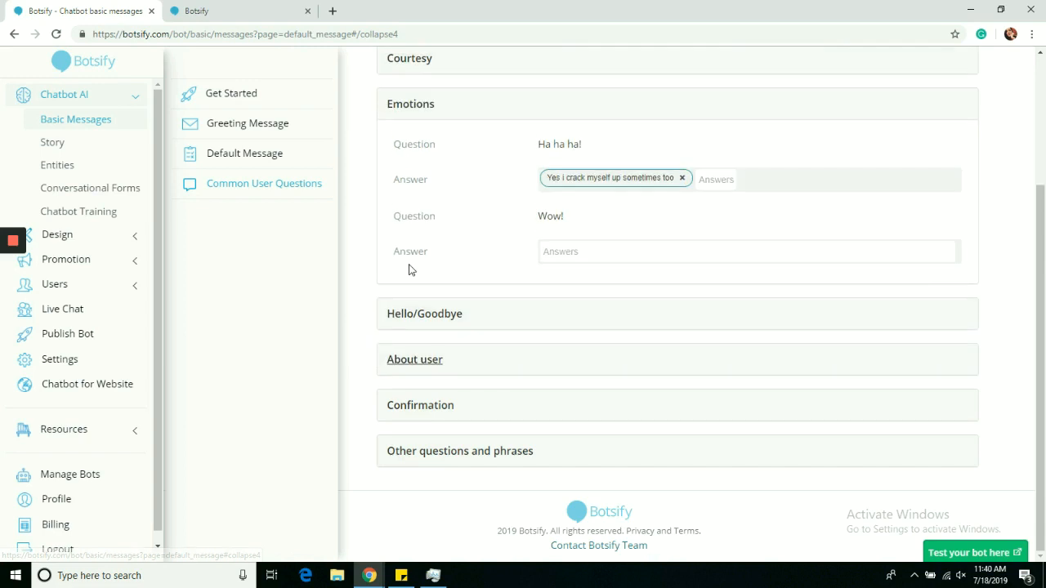
{"action": "left_click", "coordinate": [414, 411]}
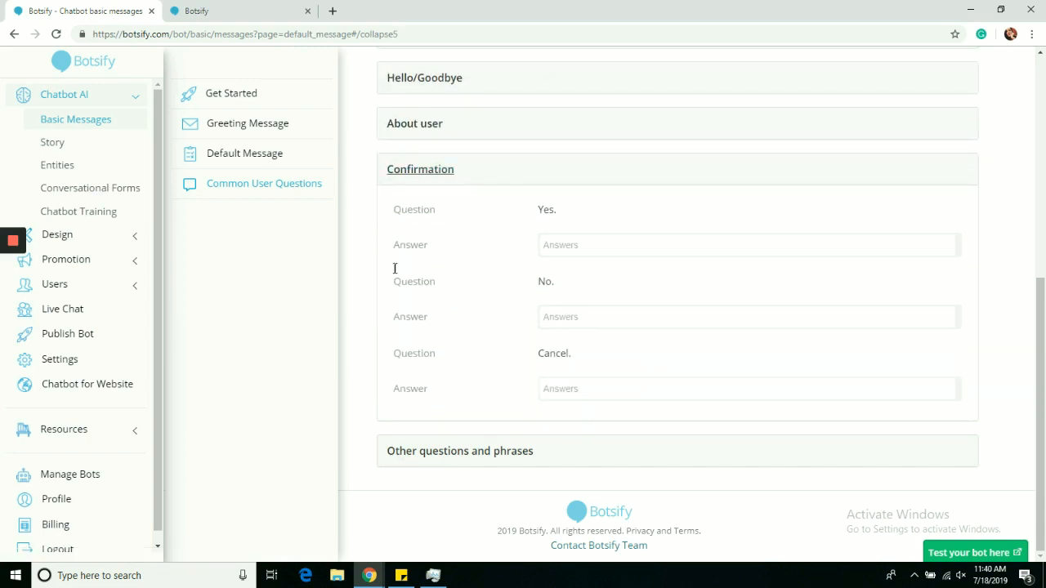
{"action": "left_click", "coordinate": [393, 178]}
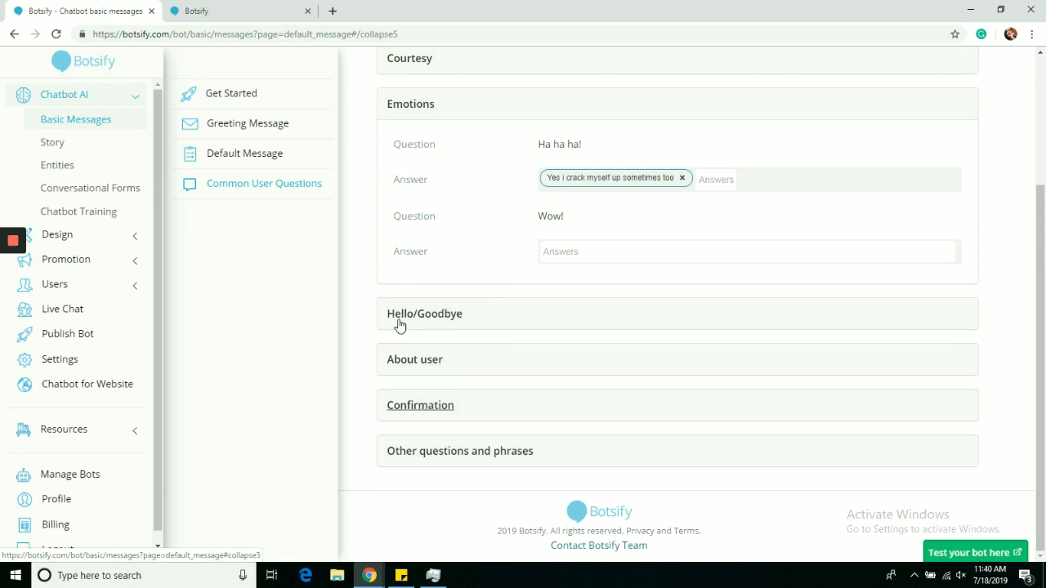
{"action": "left_click", "coordinate": [428, 451]}
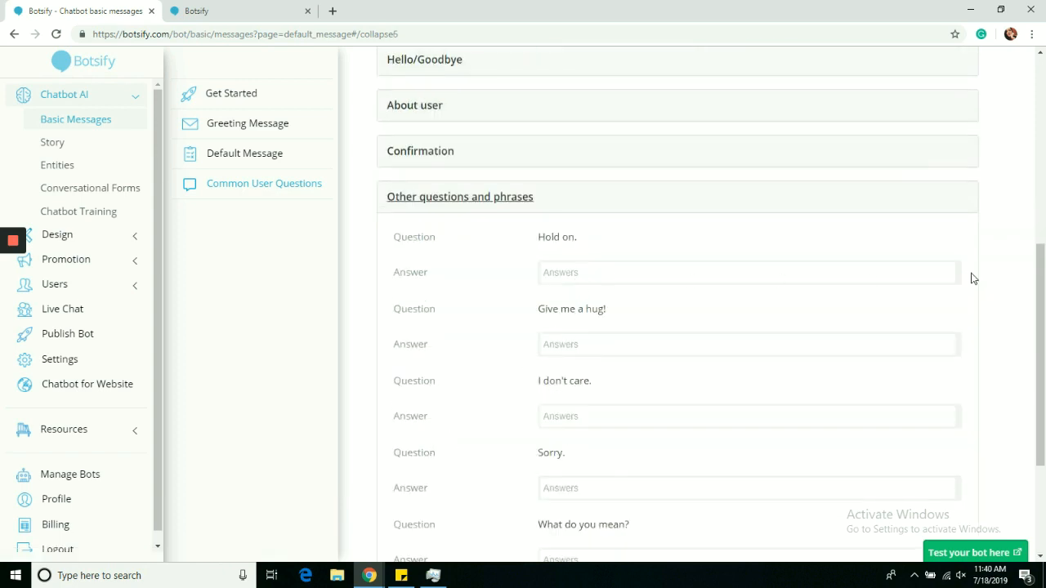
{"action": "left_click_drag", "start_coordinate": [1039, 319], "coordinate": [1042, 106]}
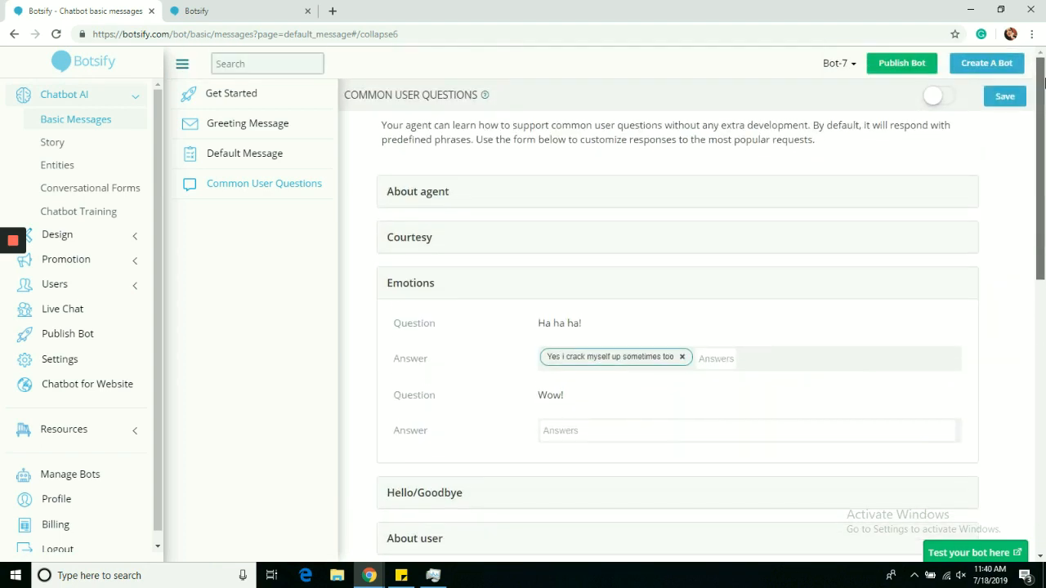
Step: Enable the common user questions and save their customized answers
{"action": "left_click", "coordinate": [936, 97]}
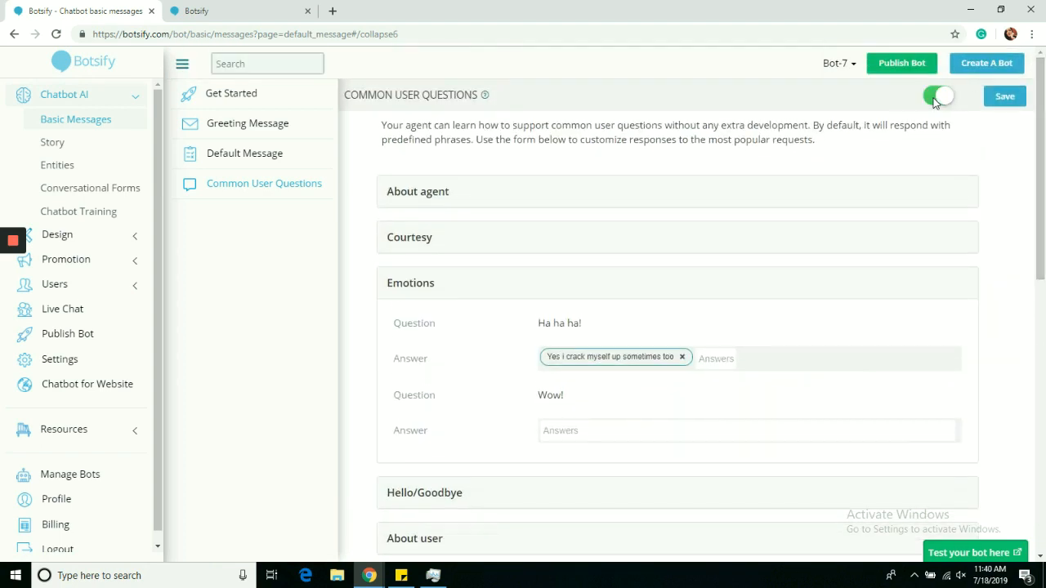
{"action": "left_click", "coordinate": [1004, 98]}
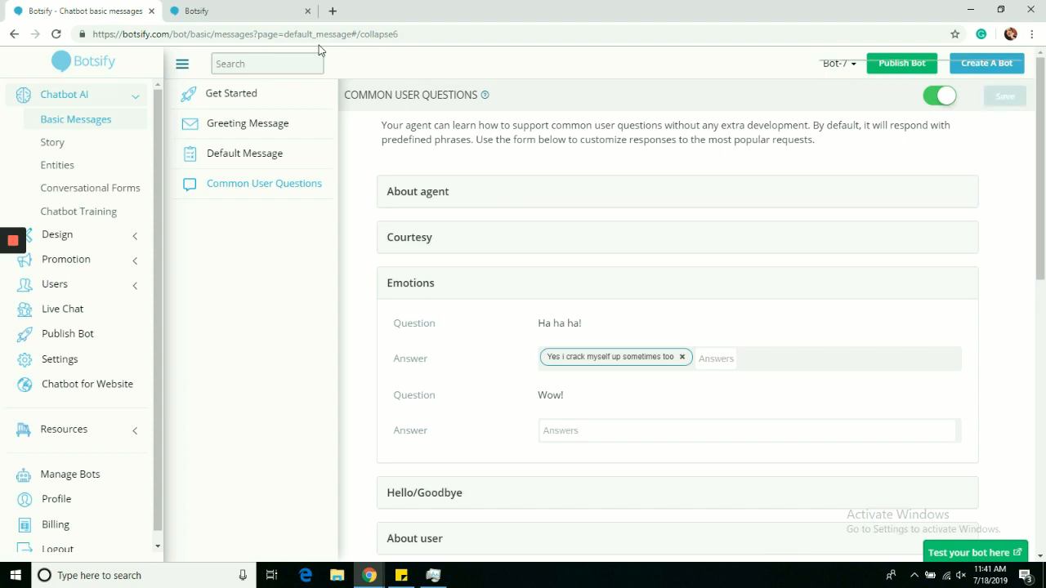
Step: Test the bot with "you are annoying", "Who are you?" and "how old are you?", and close the test page
{"action": "left_click", "coordinate": [242, 10]}
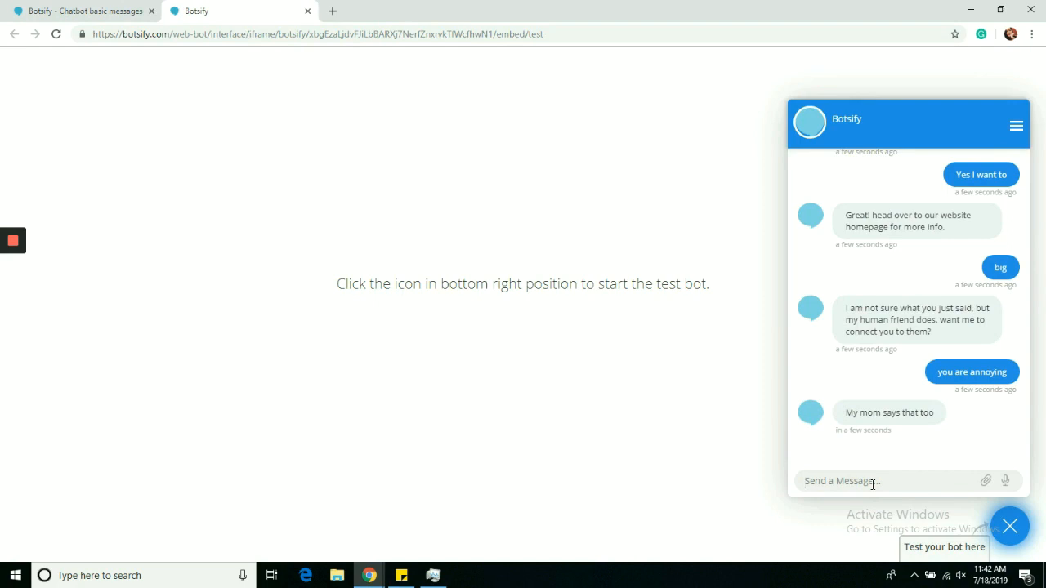
{"action": "type", "text": "Who are you?"}
{"action": "key", "text": "Return"}
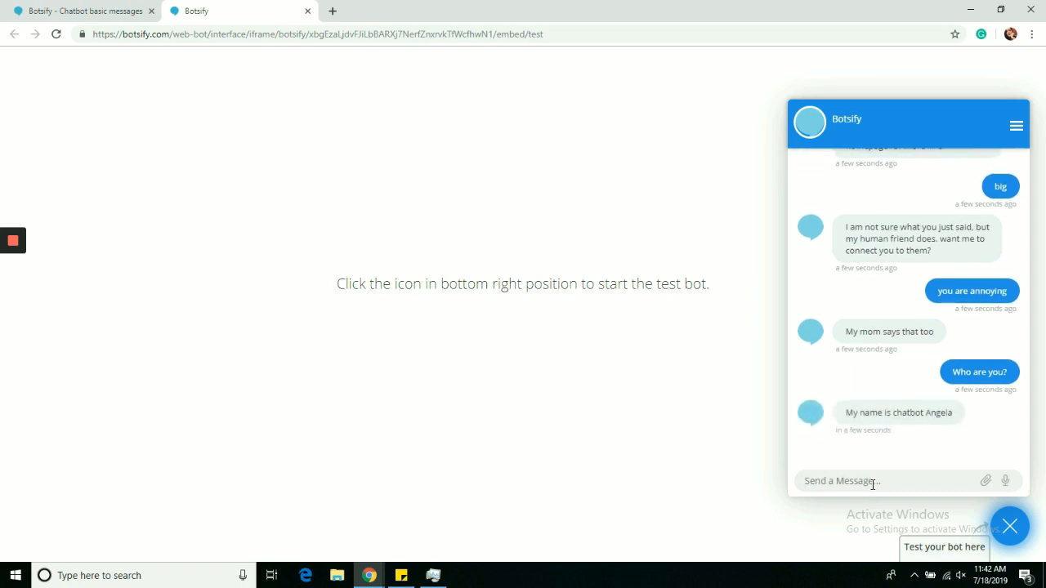
{"action": "type", "text": "how old are you?"}
{"action": "key", "text": "Return"}
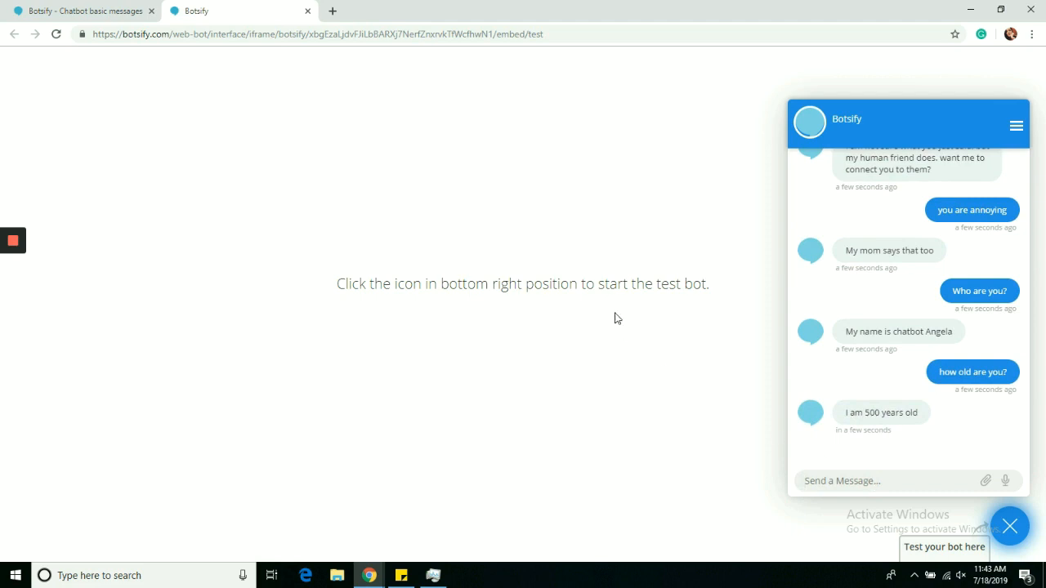
{"action": "left_click", "coordinate": [307, 11]}
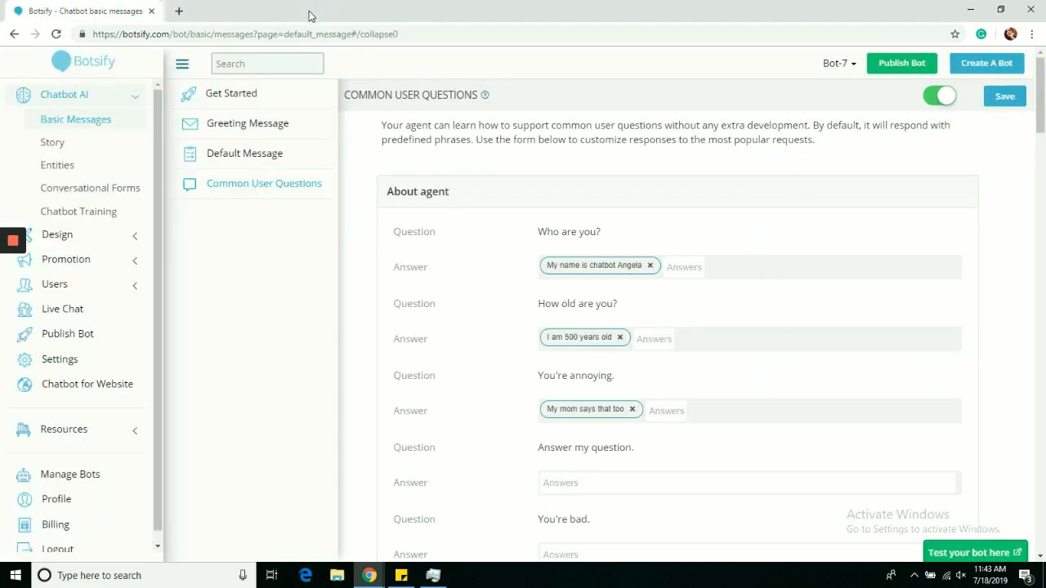